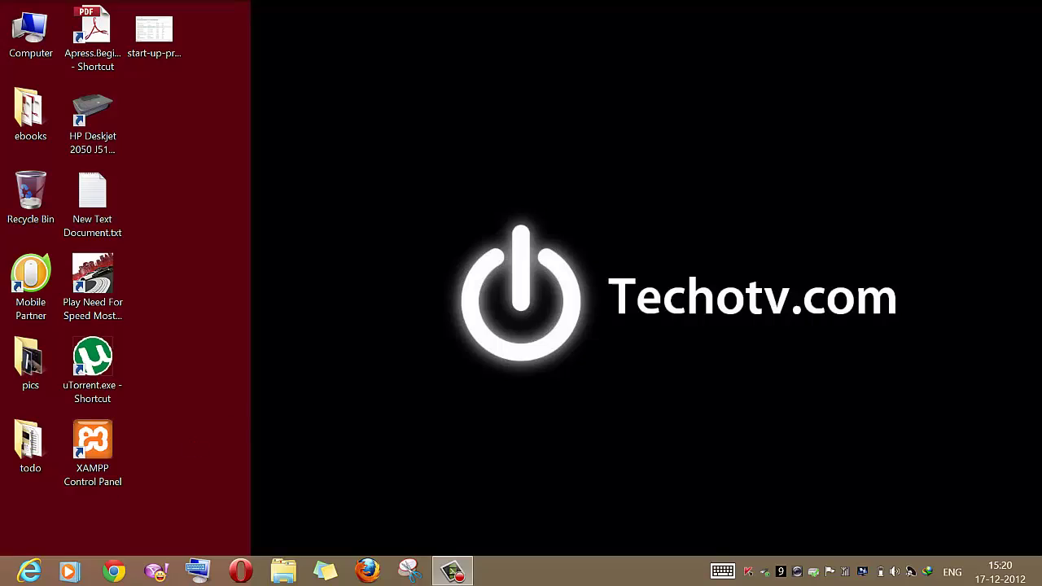
# Switch between the desktop and the Start screen, ending on the Start screen's app tiles.
pyautogui.press('super')
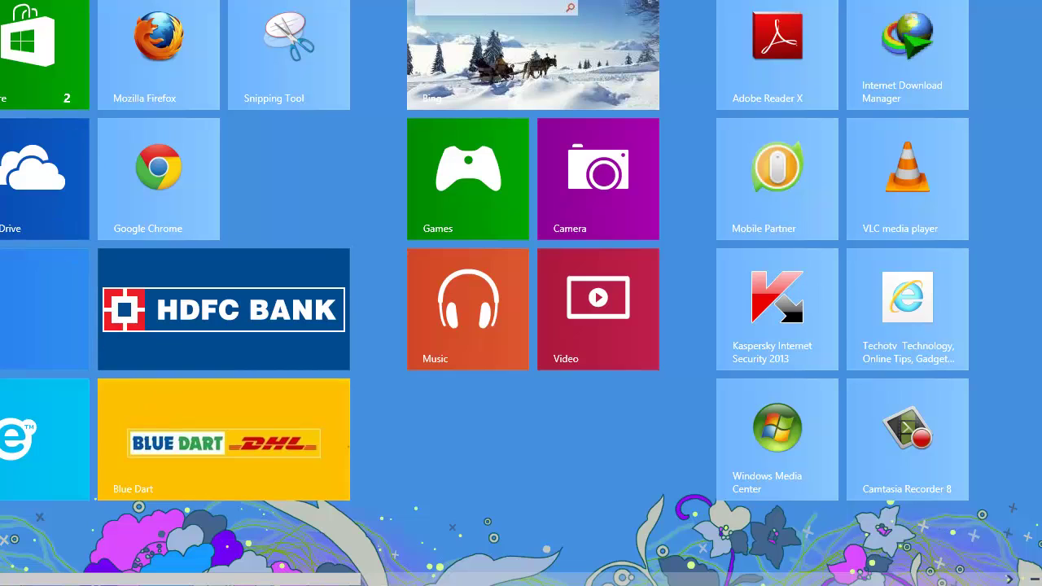
pyautogui.press('super')
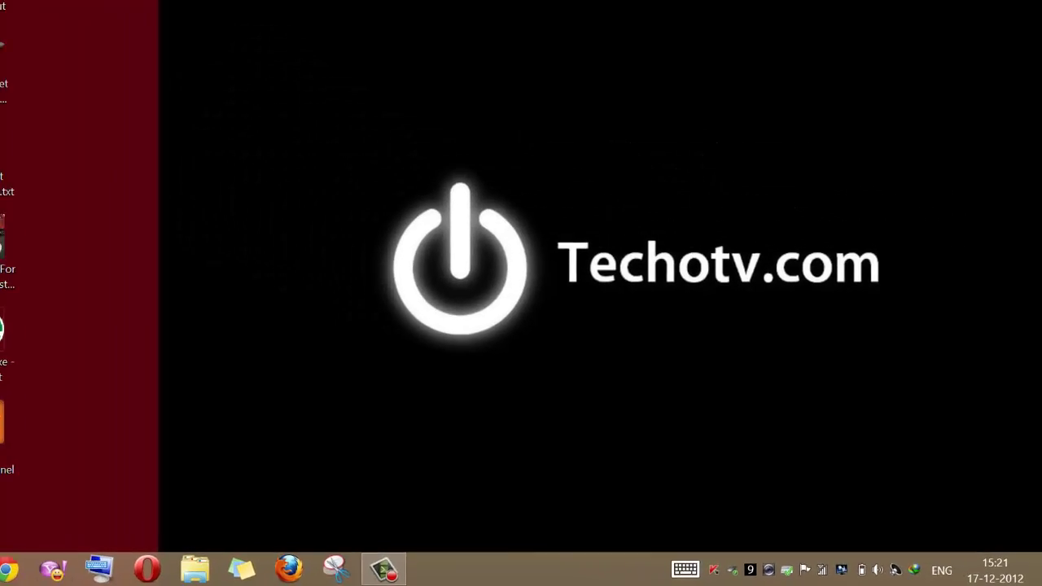
pyautogui.press('super')
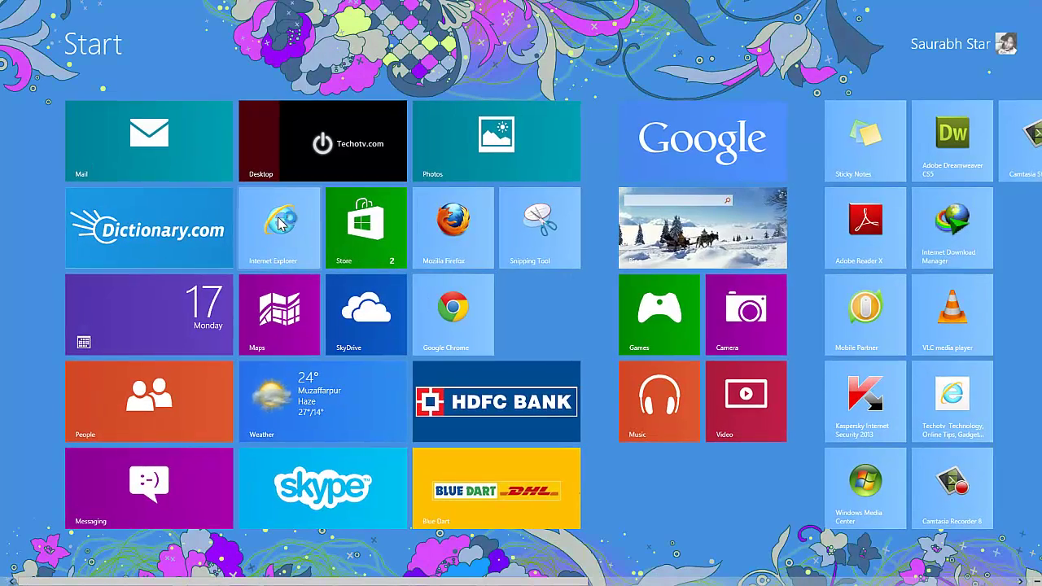
# Launch Internet Explorer from its Start tile twice, returning to Start in between.
pyautogui.click(279, 219)
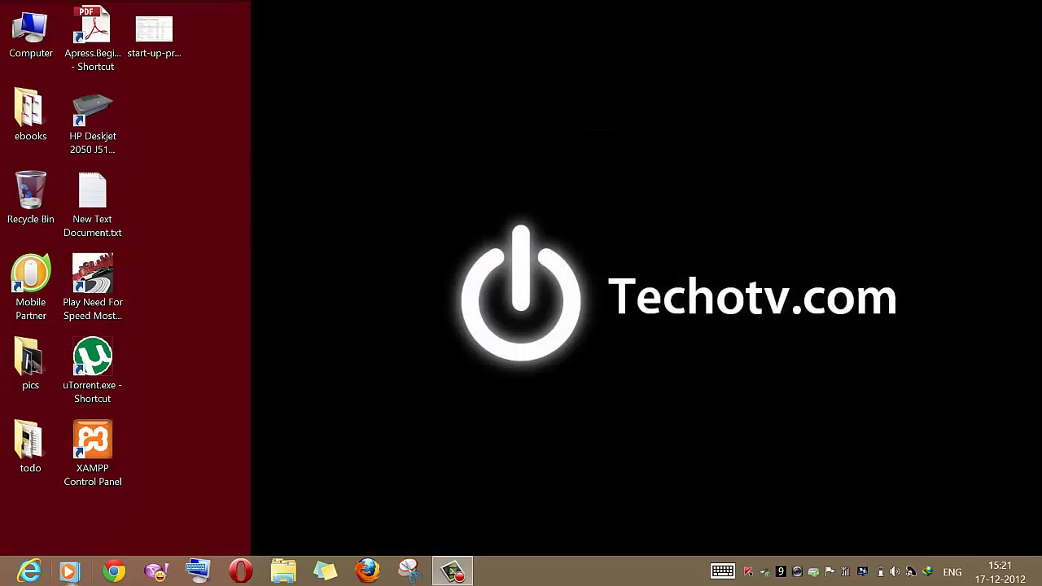
pyautogui.click(8, 578)
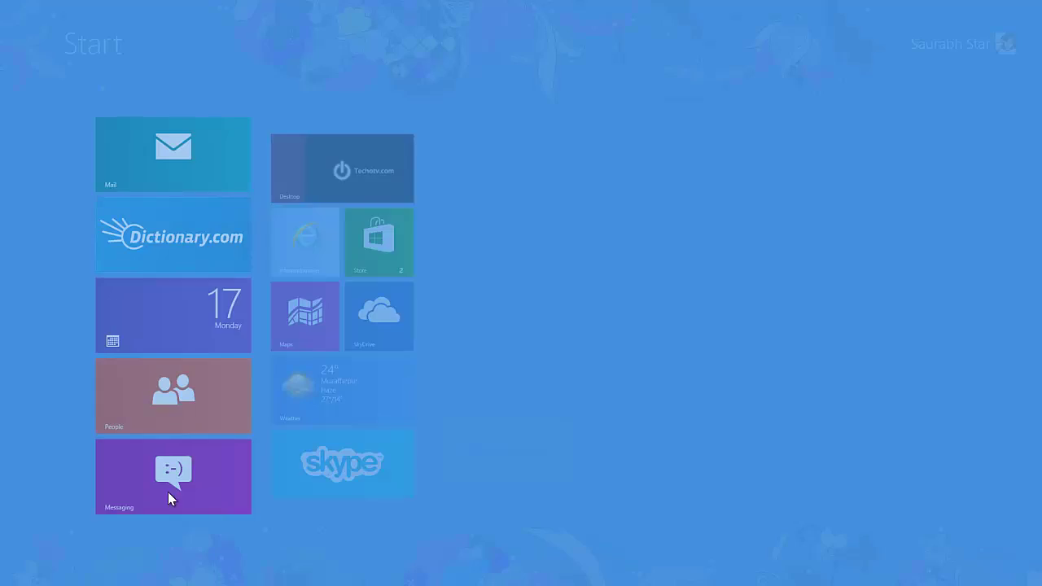
pyautogui.click(308, 232)
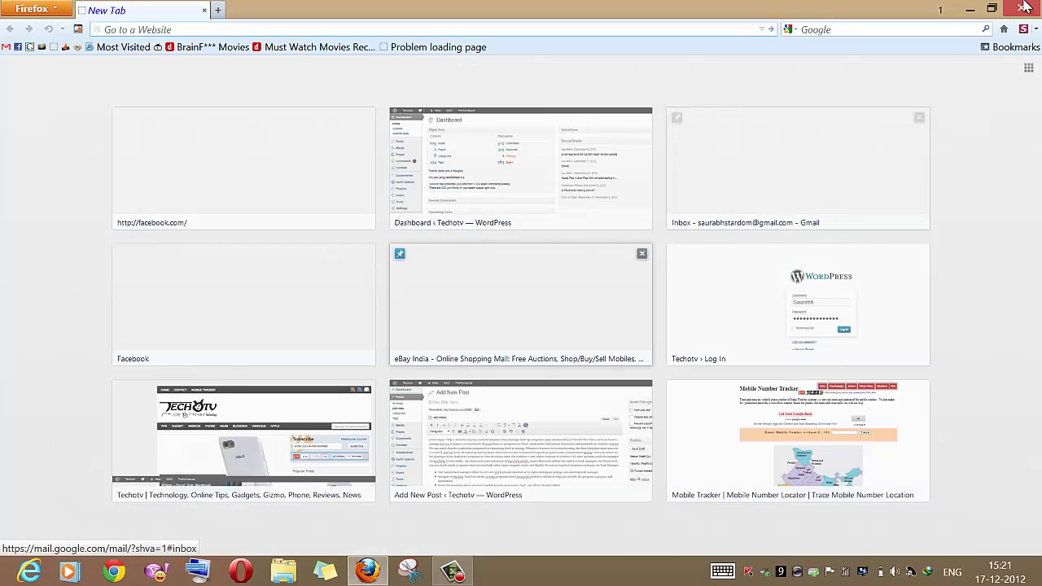
# Close the Firefox window and refresh the empty desktop.
pyautogui.click(1024, 7)
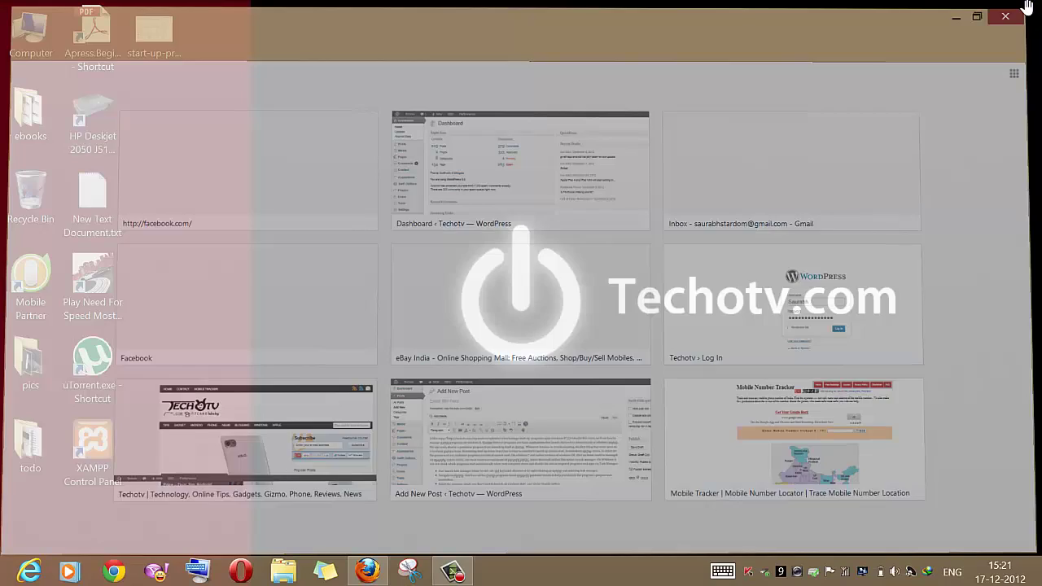
pyautogui.rightClick(444, 321)
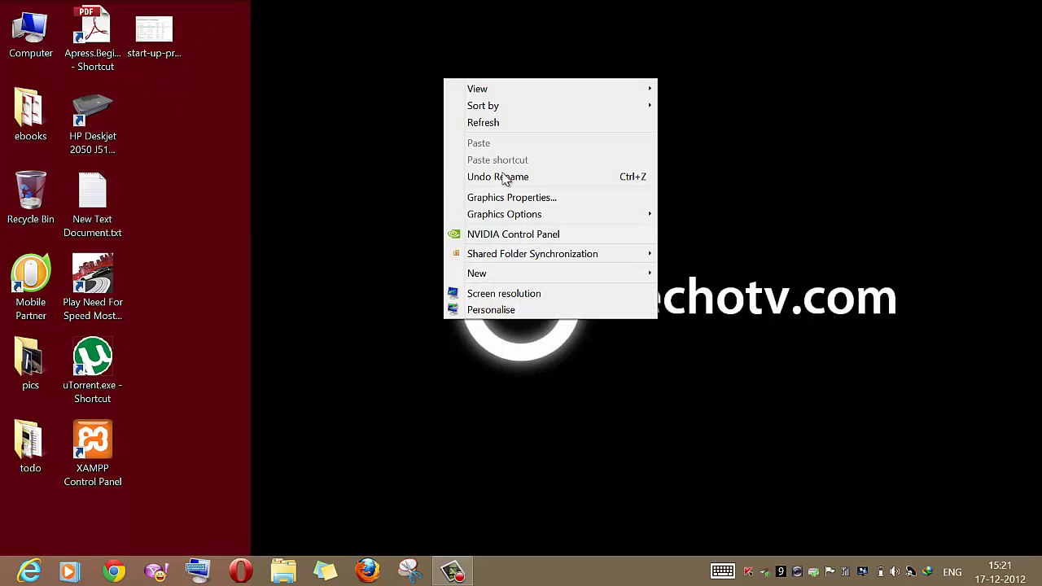
pyautogui.click(521, 137)
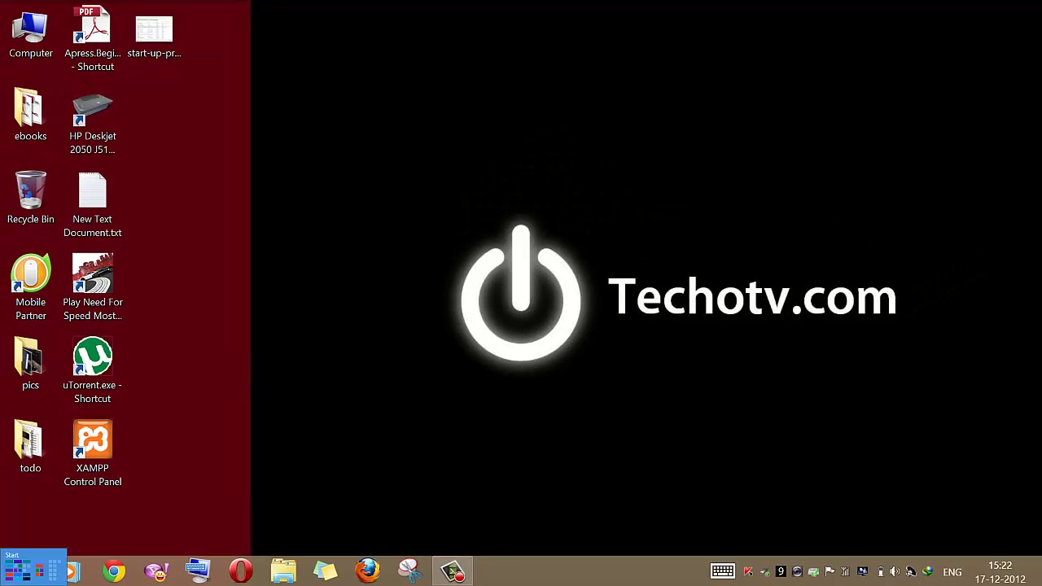
# Launch Internet Explorer from Start and open its Internet Options dialog.
pyautogui.click(12, 576)
pyautogui.click(285, 248)
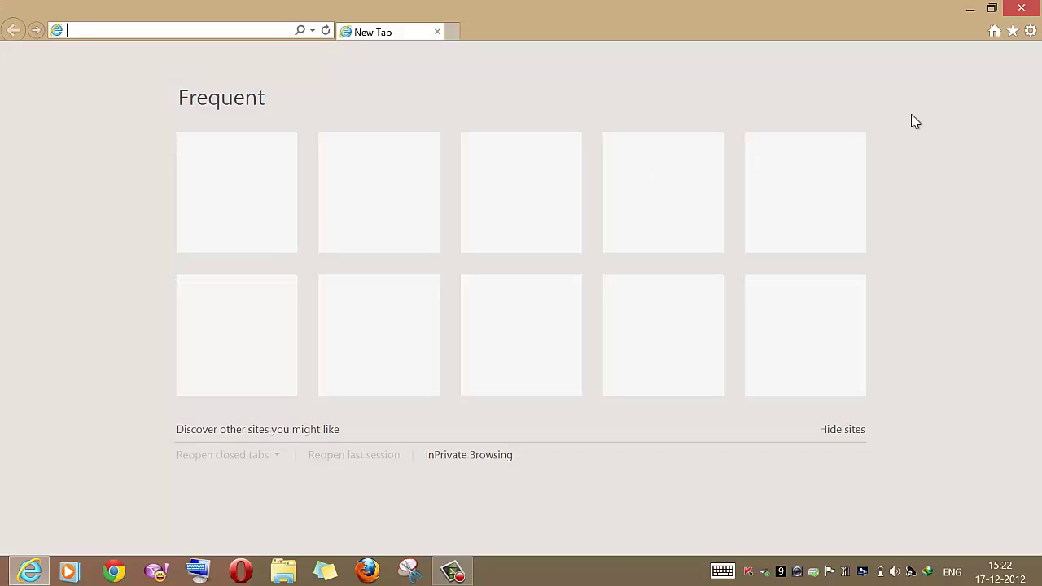
pyautogui.click(1031, 31)
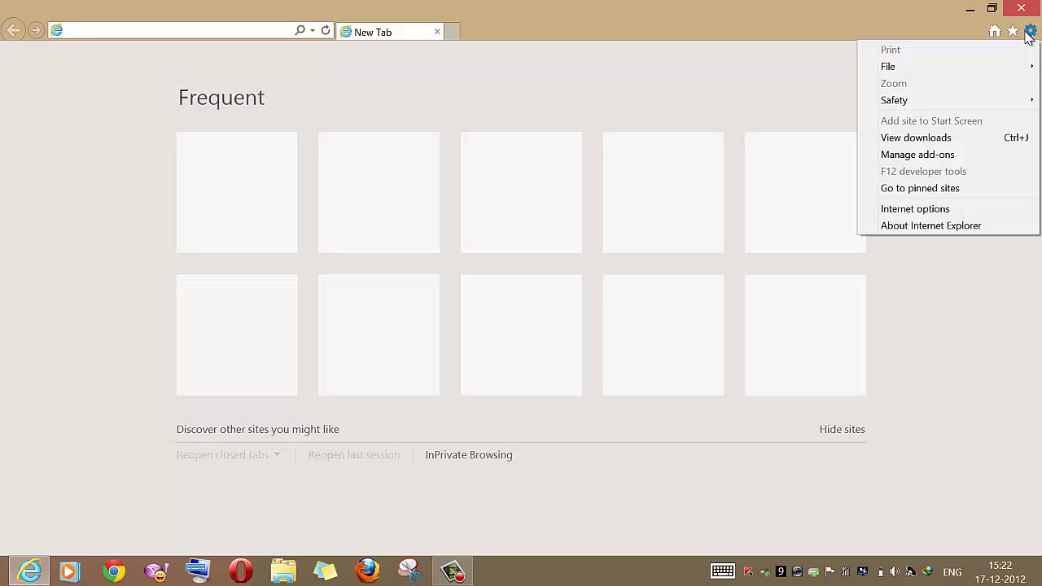
pyautogui.click(901, 209)
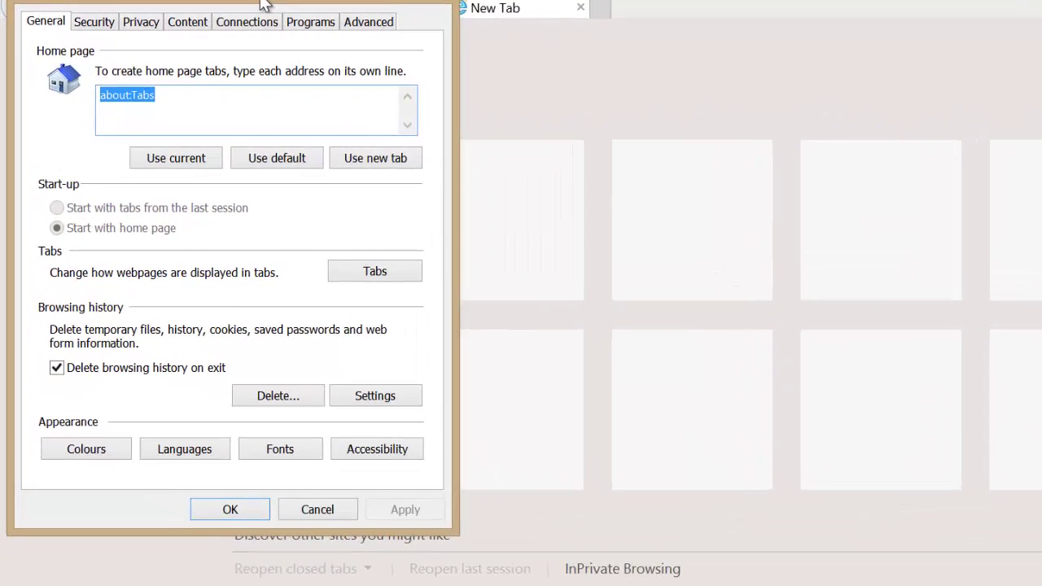
# Reposition the Internet Options dialog and show its Programs tab settings.
pyautogui.moveTo(263, 2); pyautogui.dragTo(472, 26)
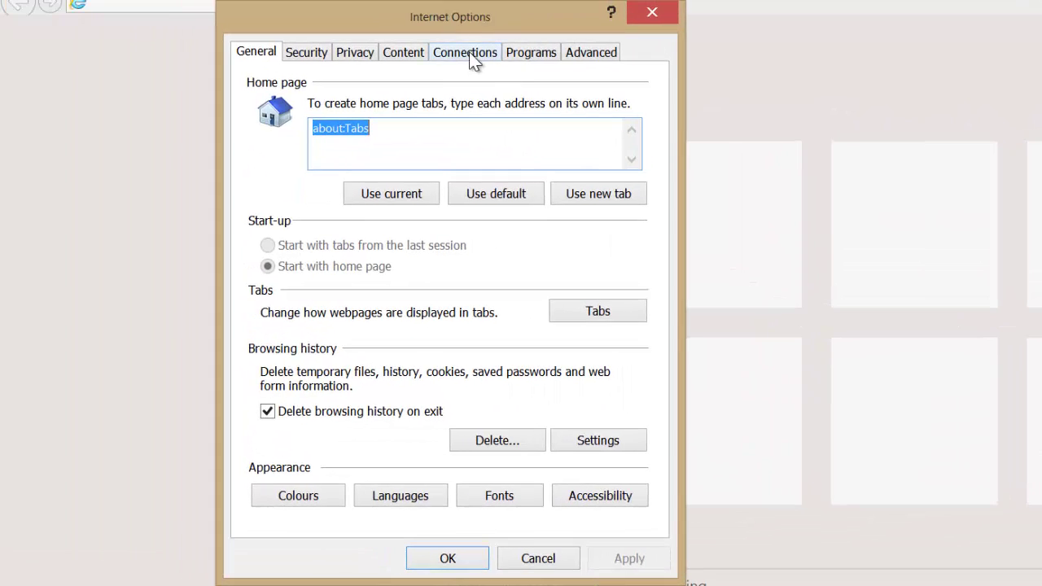
pyautogui.click(473, 47)
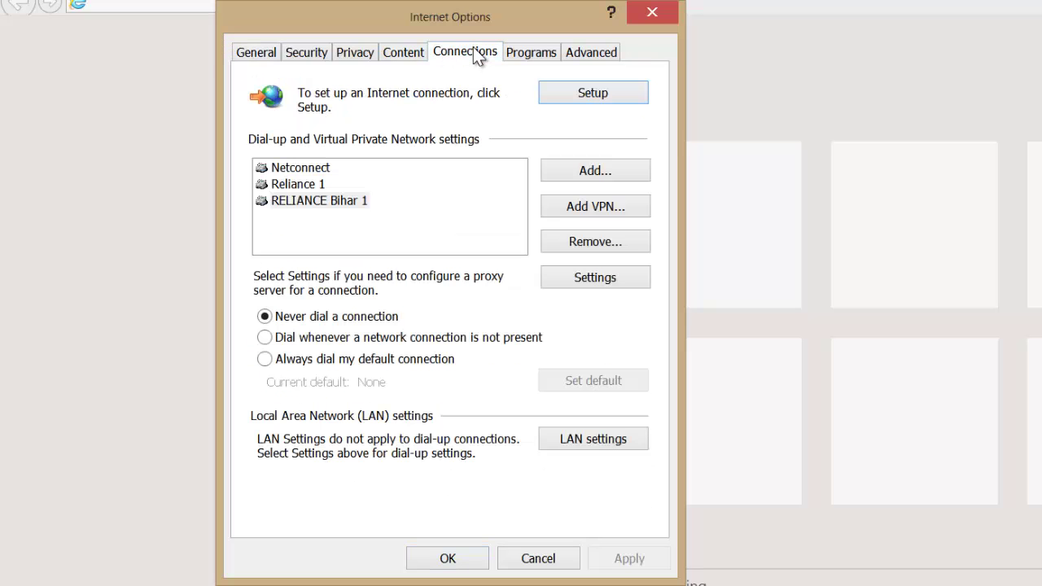
pyautogui.click(528, 54)
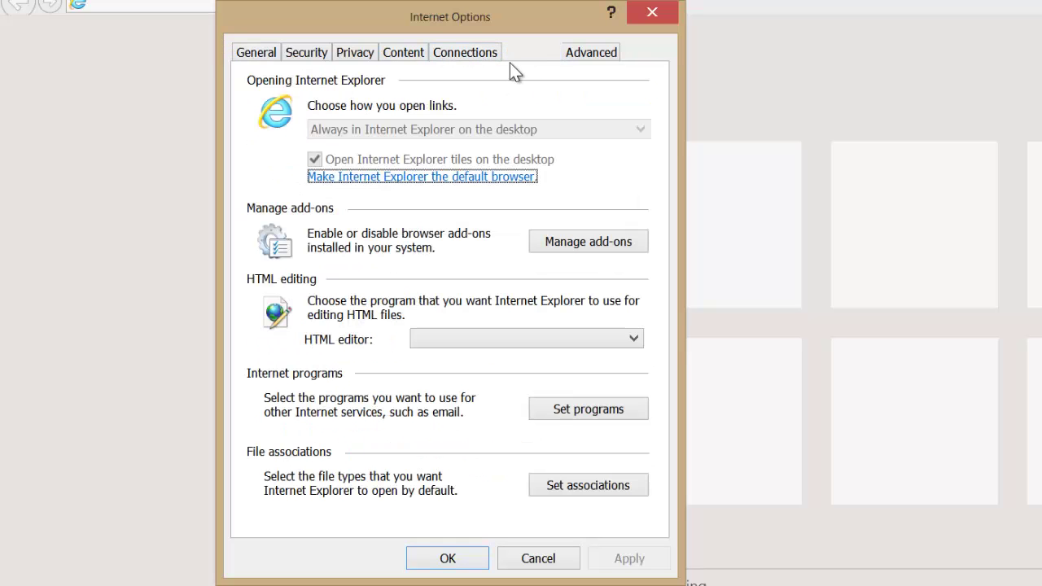
# Make Internet Explorer the default for all its file types and protocols, then return to Default Programs.
pyautogui.click(369, 178)
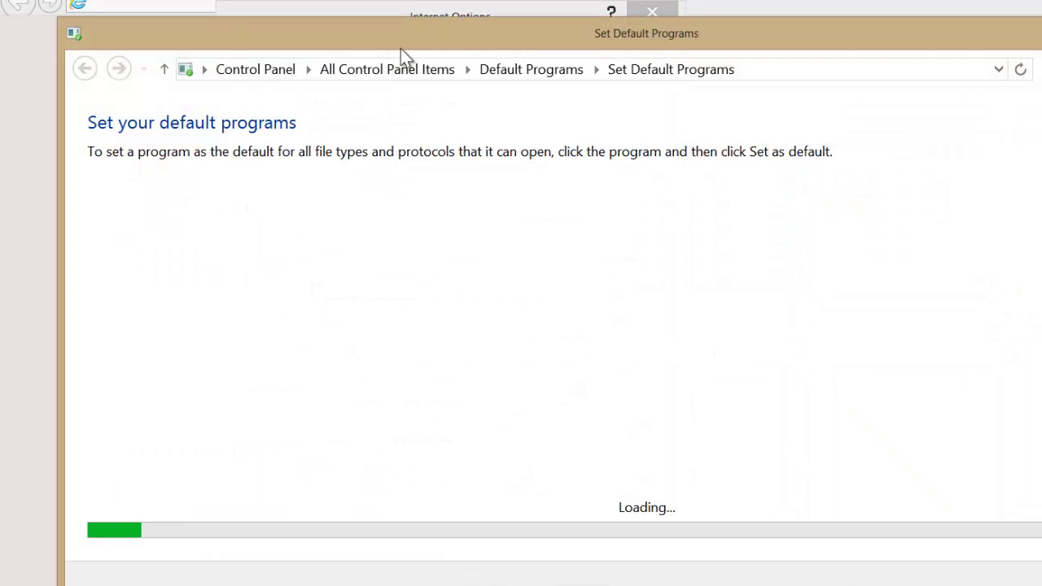
pyautogui.moveTo(401, 48); pyautogui.dragTo(351, 51)
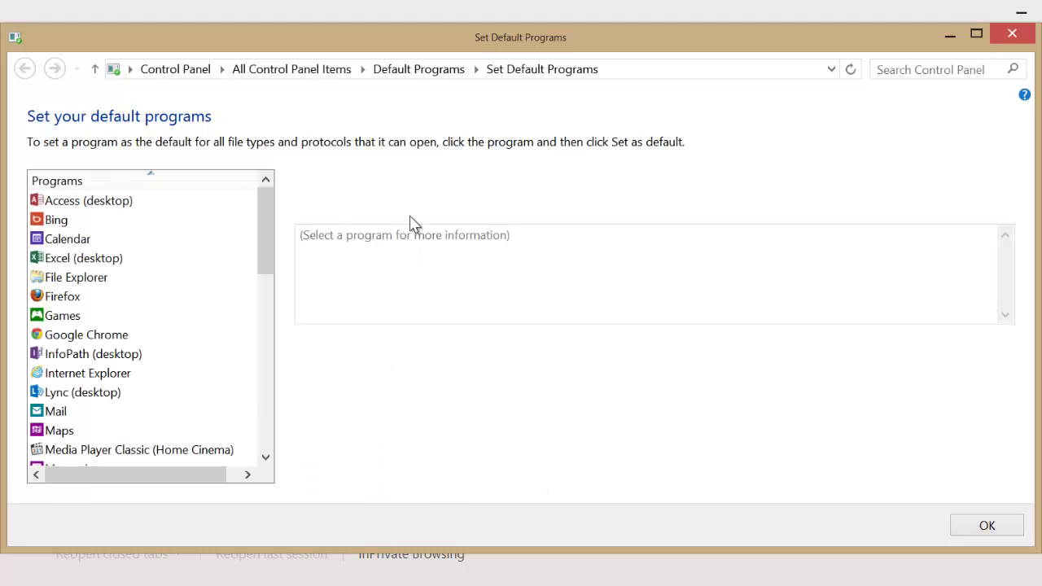
pyautogui.click(88, 375)
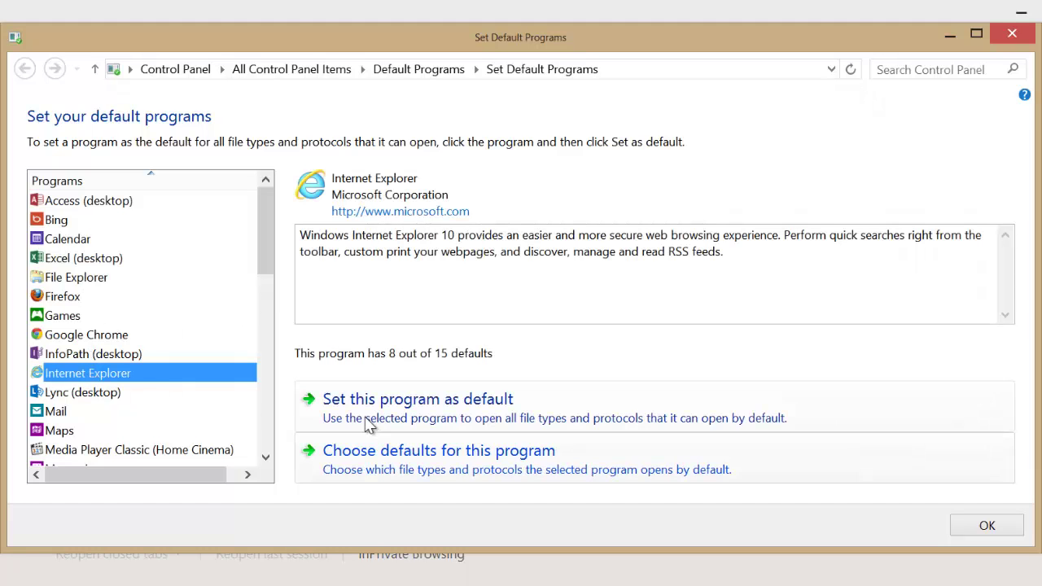
pyautogui.click(468, 403)
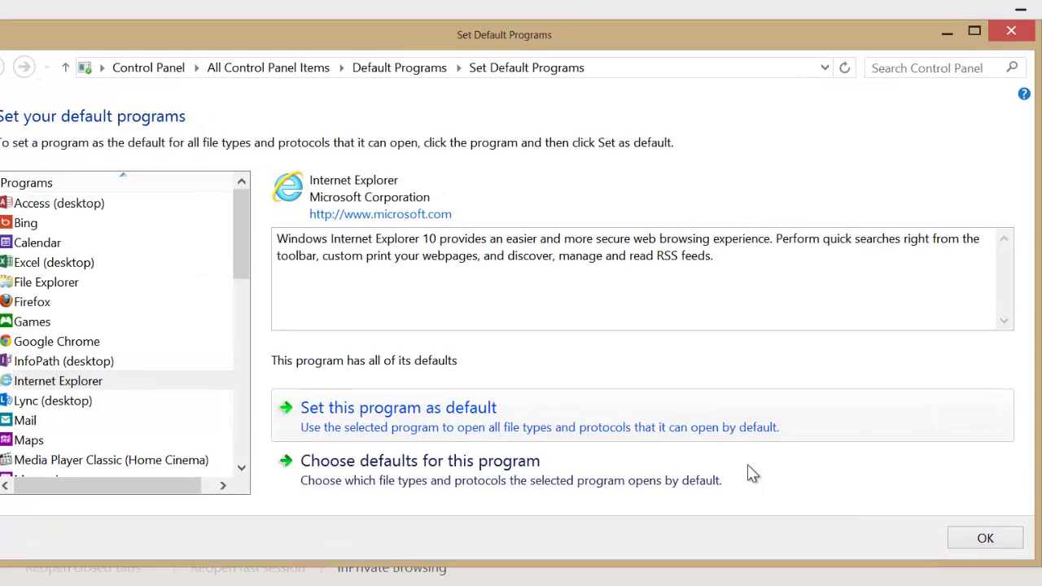
pyautogui.hotkey('alt', 'Left')
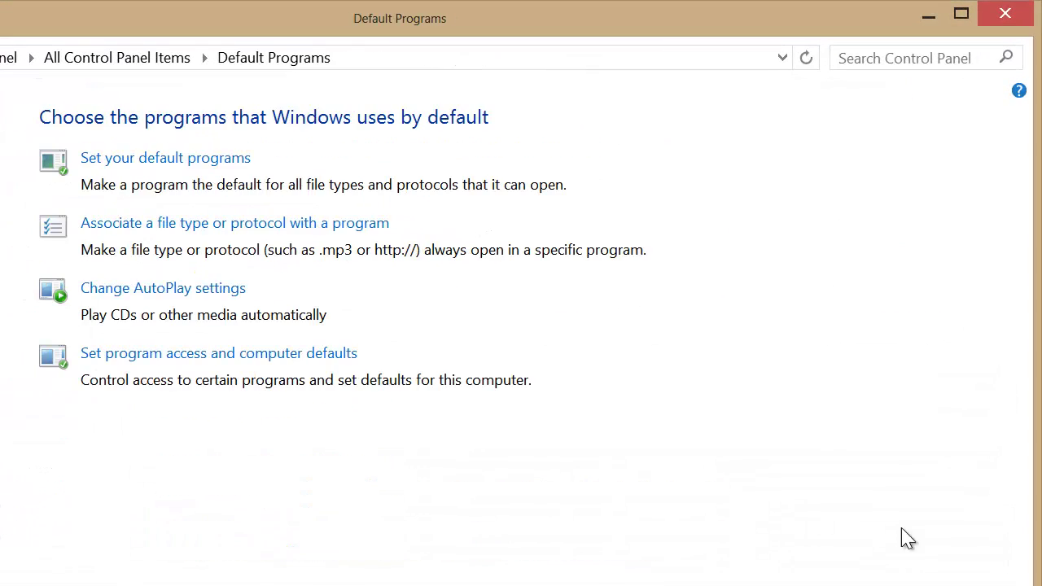
# Close Default Programs and Internet Options, then reopen Internet Options from IE's tools menu.
pyautogui.click(1007, 15)
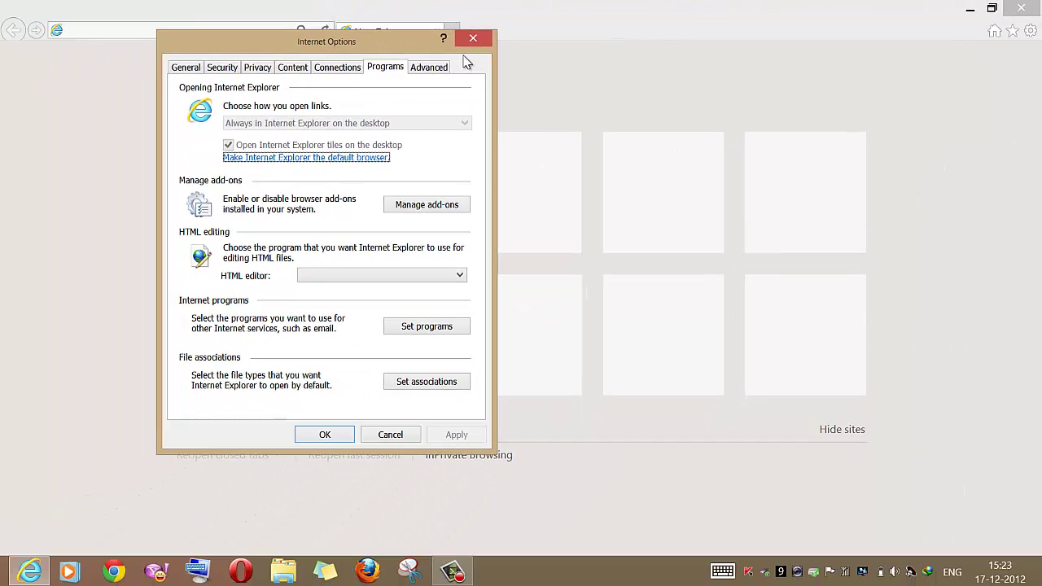
pyautogui.click(473, 39)
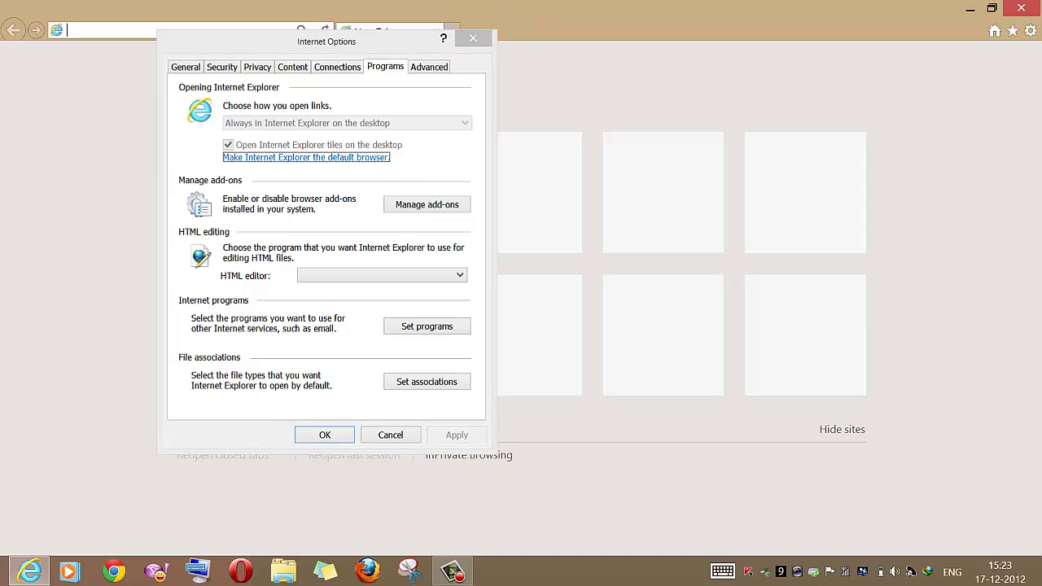
pyautogui.click(1031, 31)
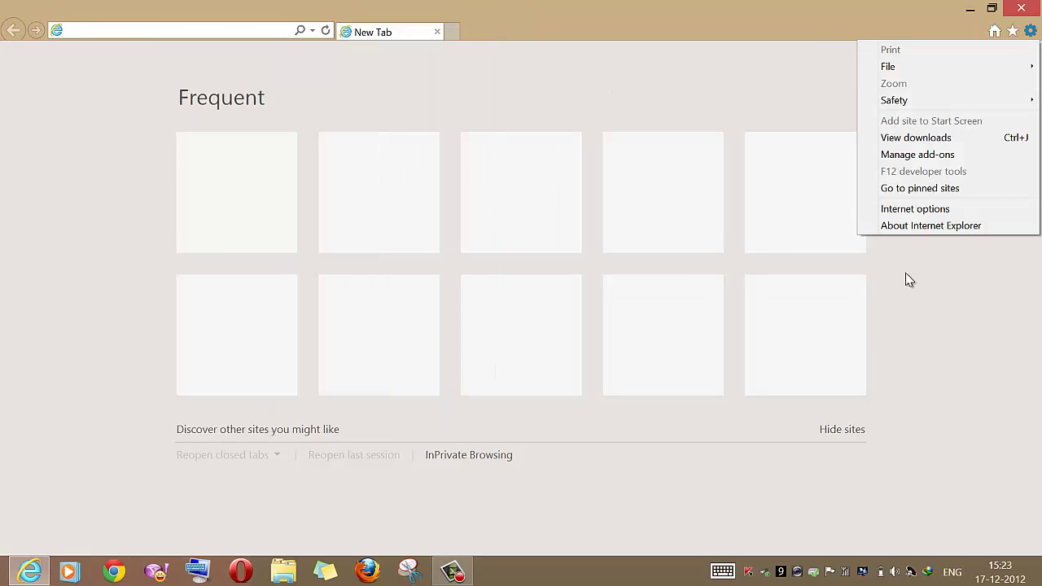
pyautogui.click(926, 212)
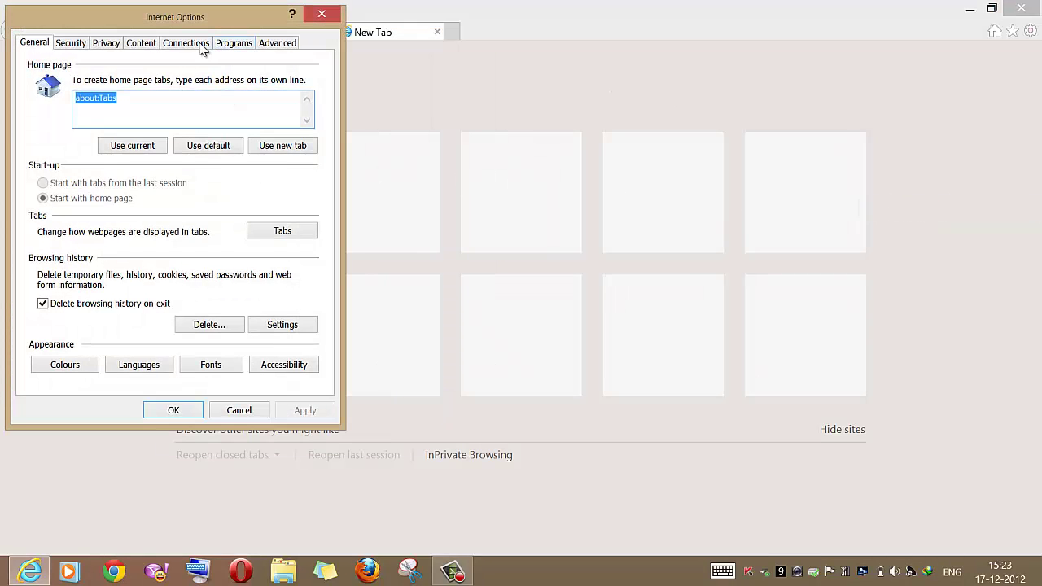
# Check the Programs tab shows 'Let Internet Explorer decide' and cancel the dialog.
pyautogui.click(229, 46)
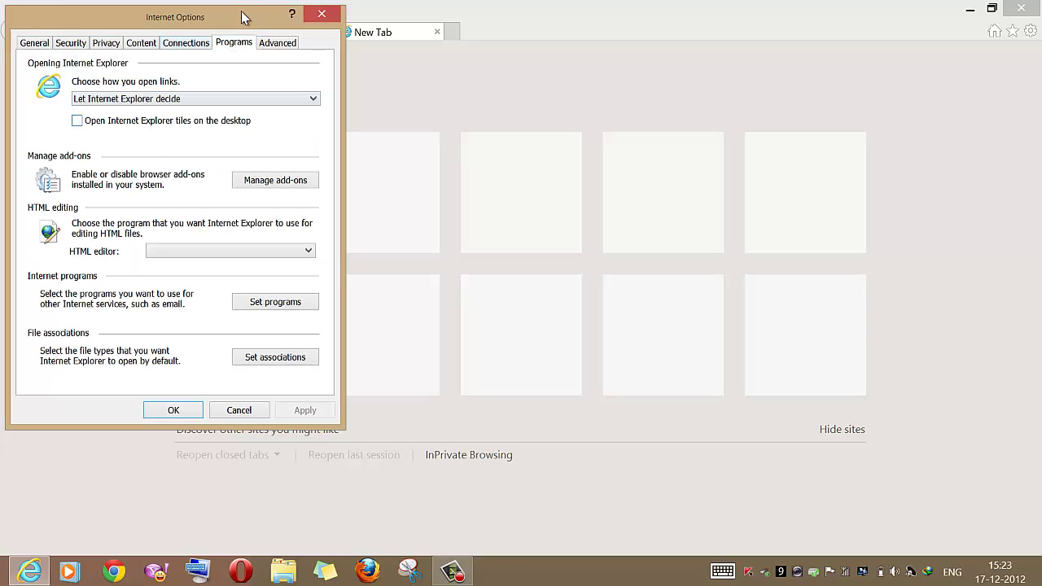
pyautogui.moveTo(236, 18); pyautogui.dragTo(411, 35)
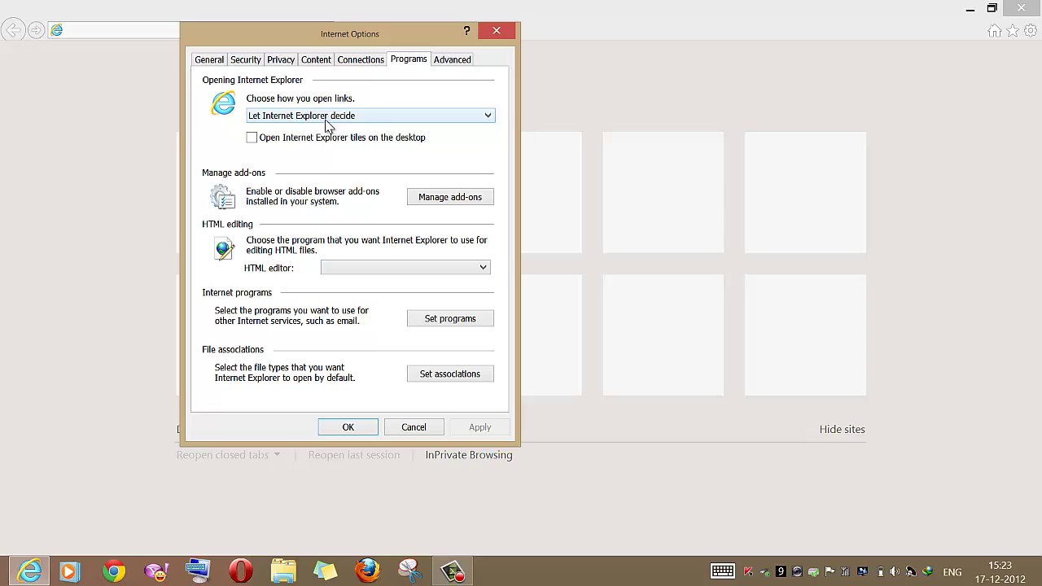
pyautogui.click(413, 428)
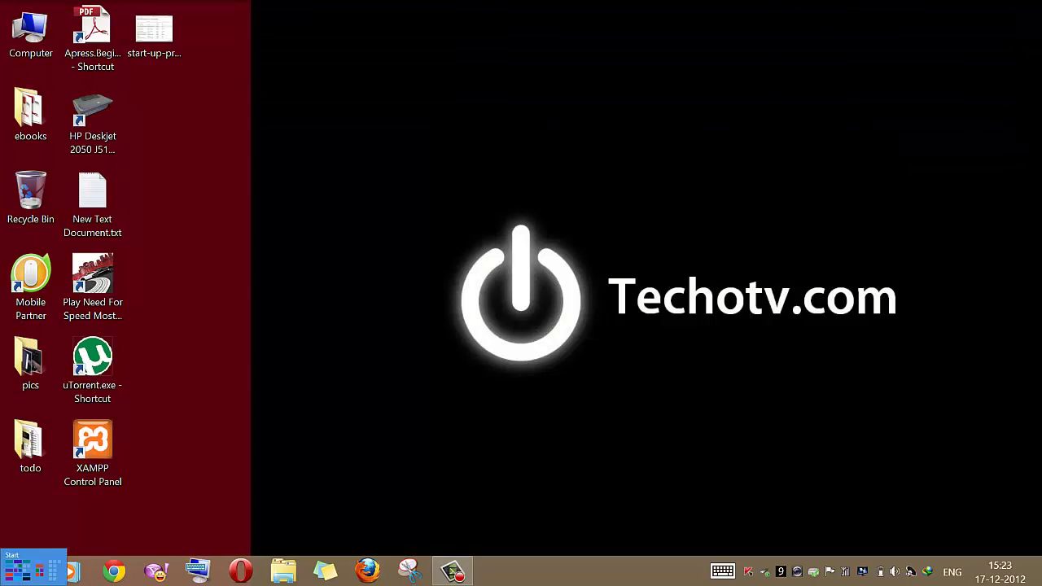
# Launch full-screen Internet Explorer from Start, toggle its app bar, and close the app.
pyautogui.click(10, 577)
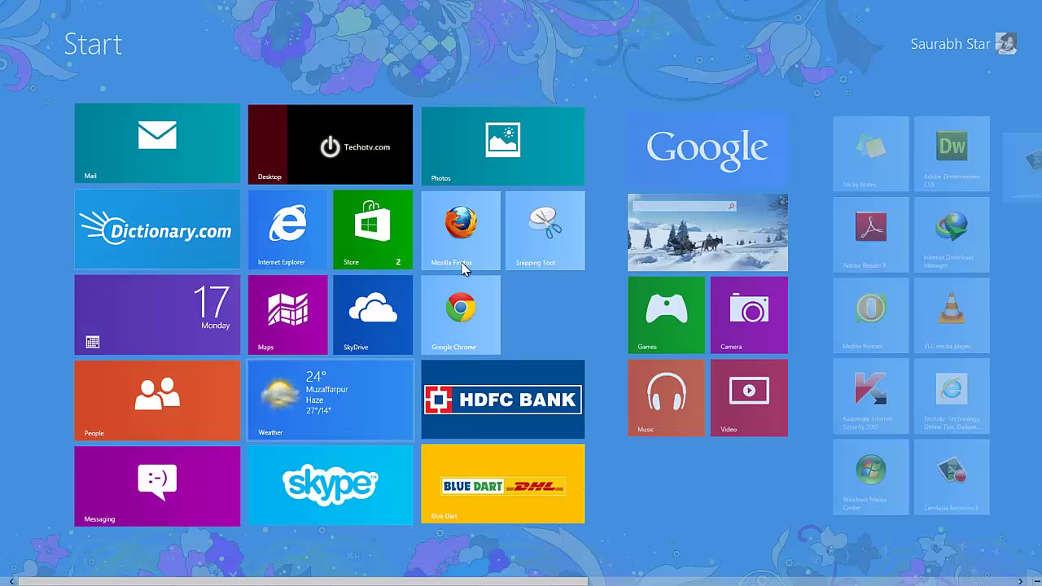
pyautogui.click(269, 234)
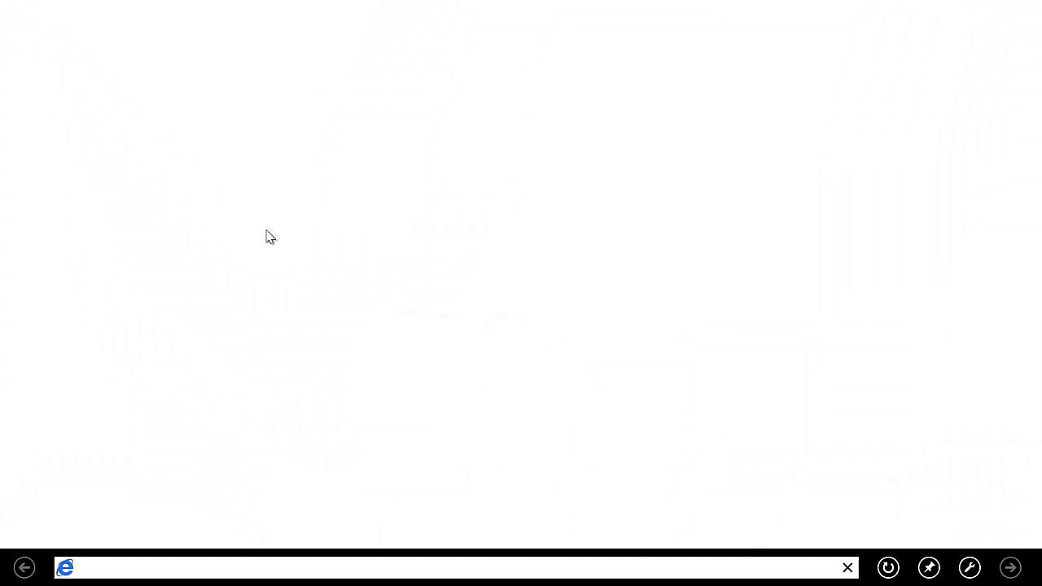
pyautogui.rightClick(464, 25)
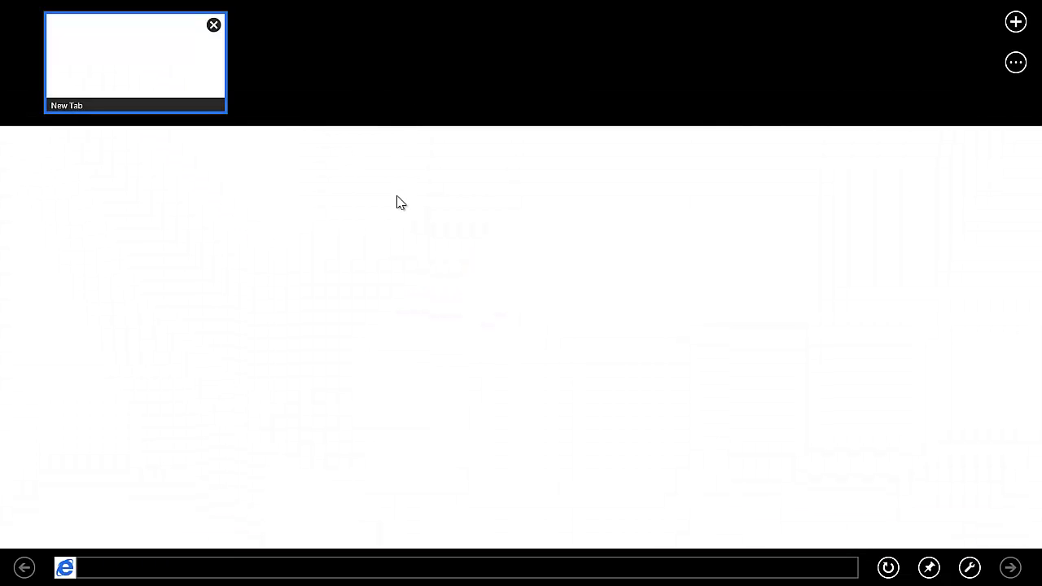
pyautogui.click(367, 215)
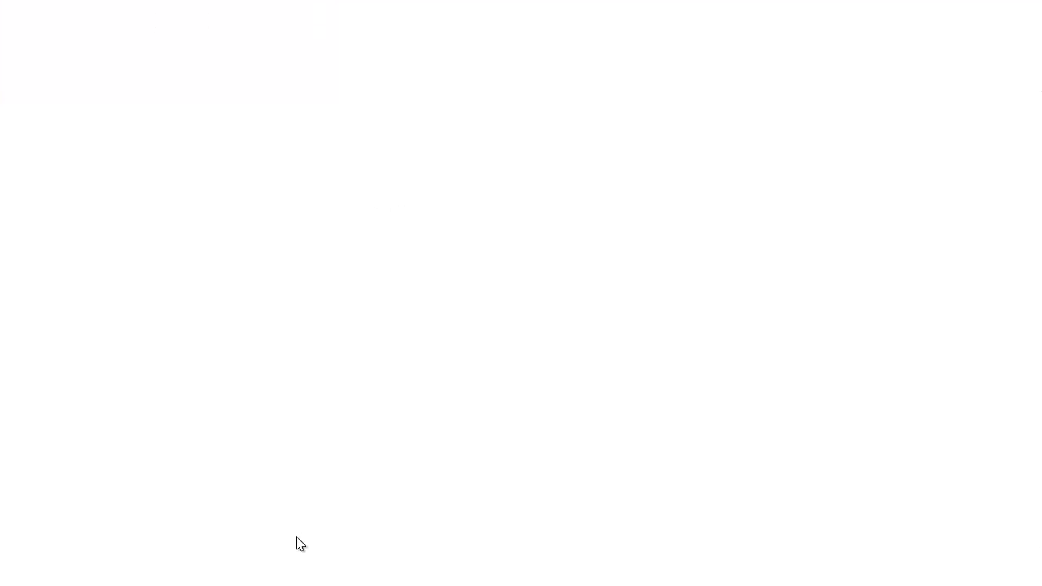
pyautogui.rightClick(388, 363)
pyautogui.moveTo(549, 8); pyautogui.dragTo(466, 516)
# Open and close desktop Internet Explorer from the taskbar, then refresh the desktop.
pyautogui.press('super+d')
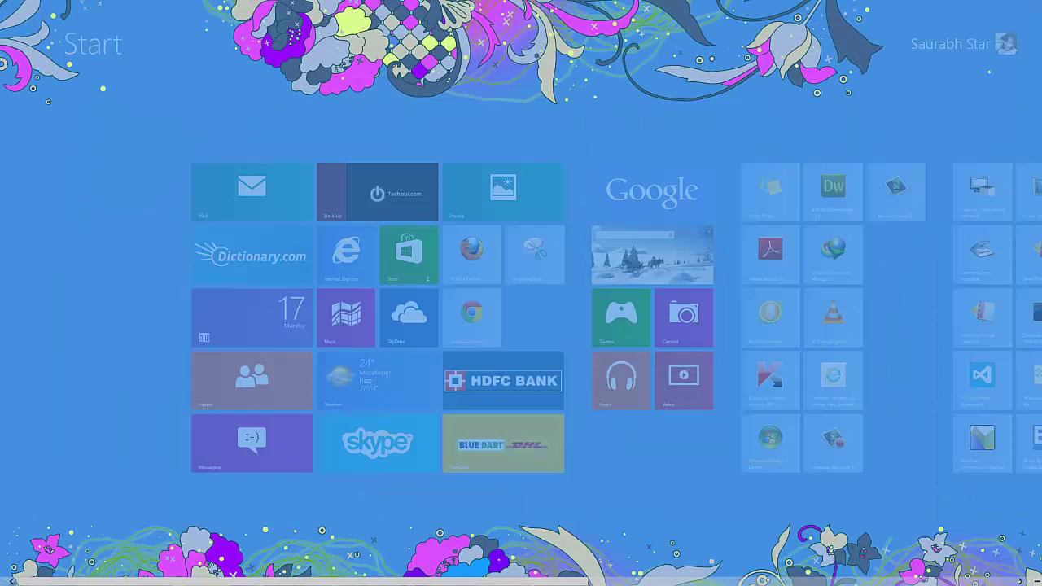
pyautogui.click(29, 572)
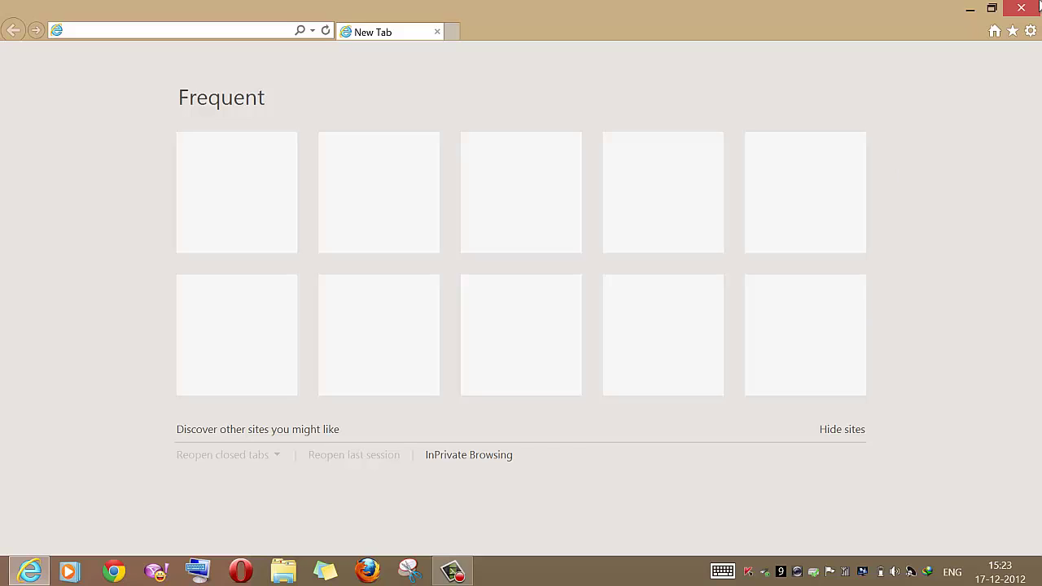
pyautogui.click(1039, 7)
pyautogui.rightClick(583, 281)
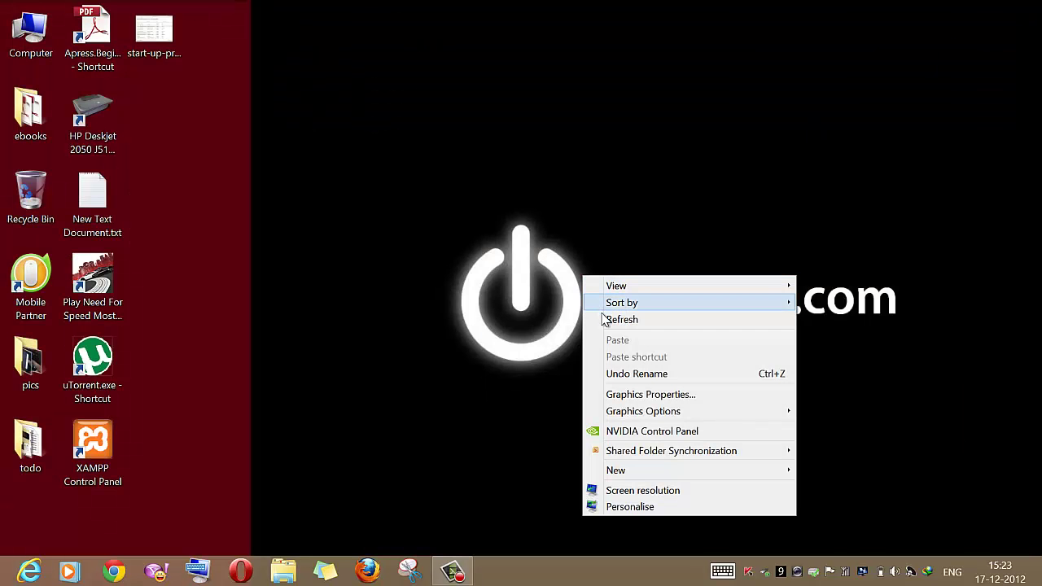
pyautogui.click(610, 320)
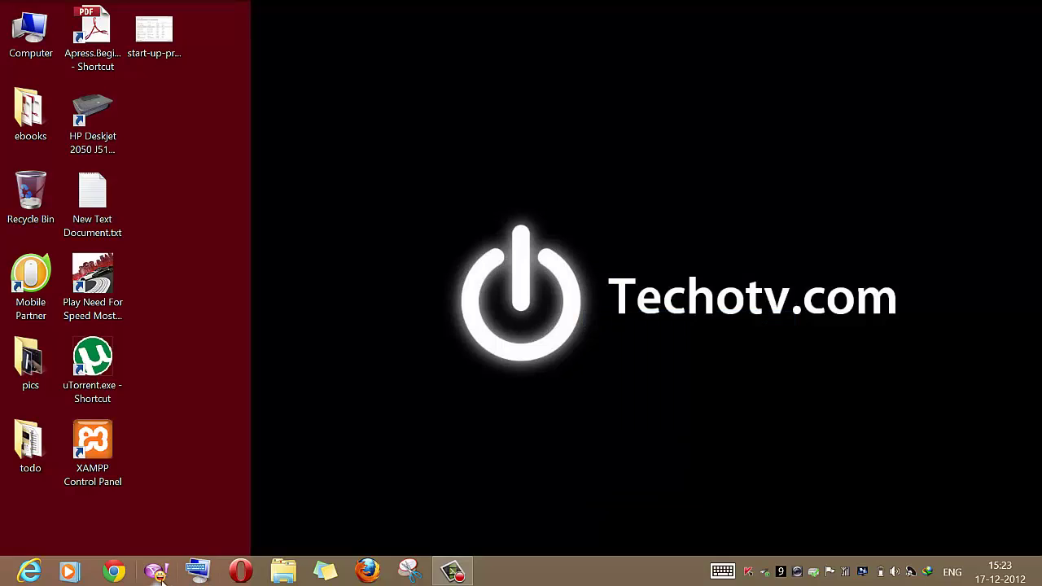
# Open Chrome from the taskbar, minimise it, and launch Chrome again from its Start tile.
pyautogui.click(115, 574)
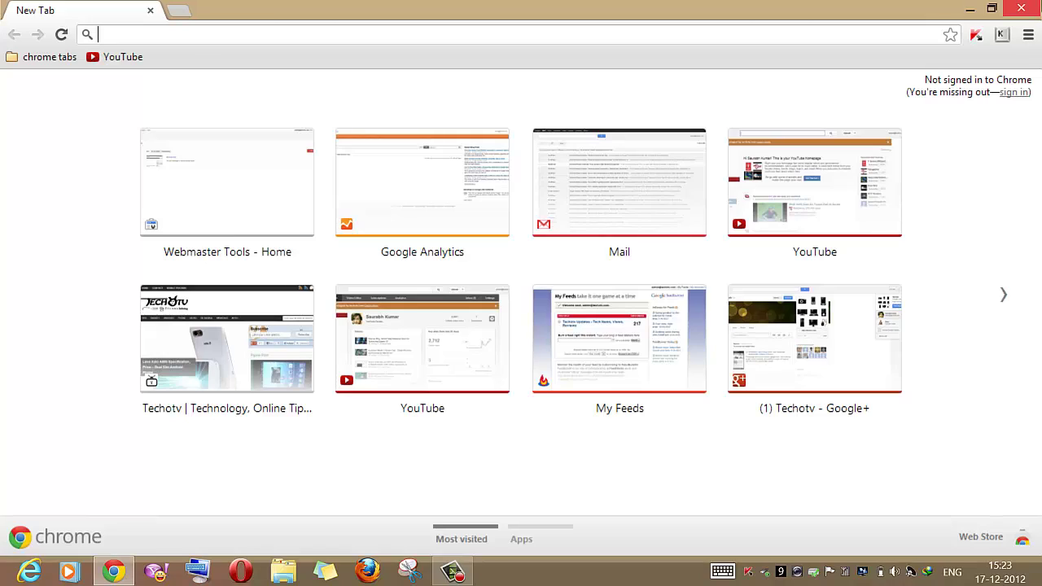
pyautogui.click(969, 9)
pyautogui.click(16, 575)
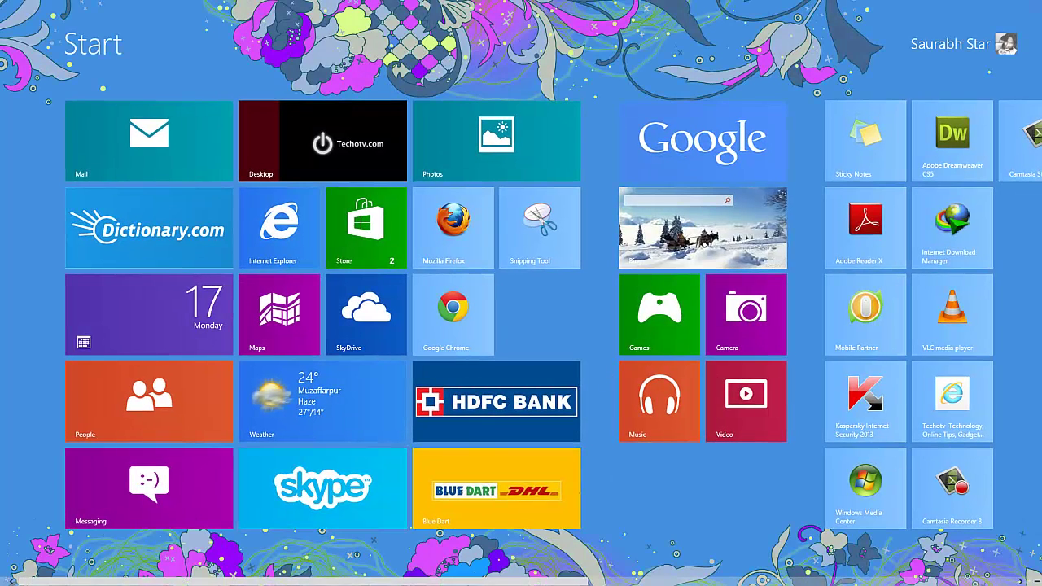
pyautogui.hscroll(1, 248, 504)
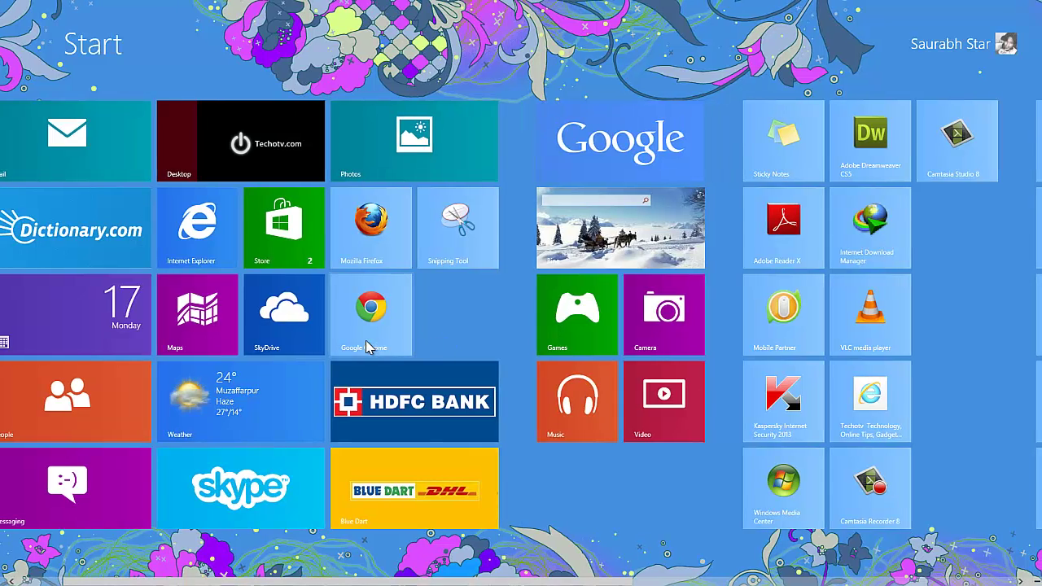
pyautogui.click(367, 342)
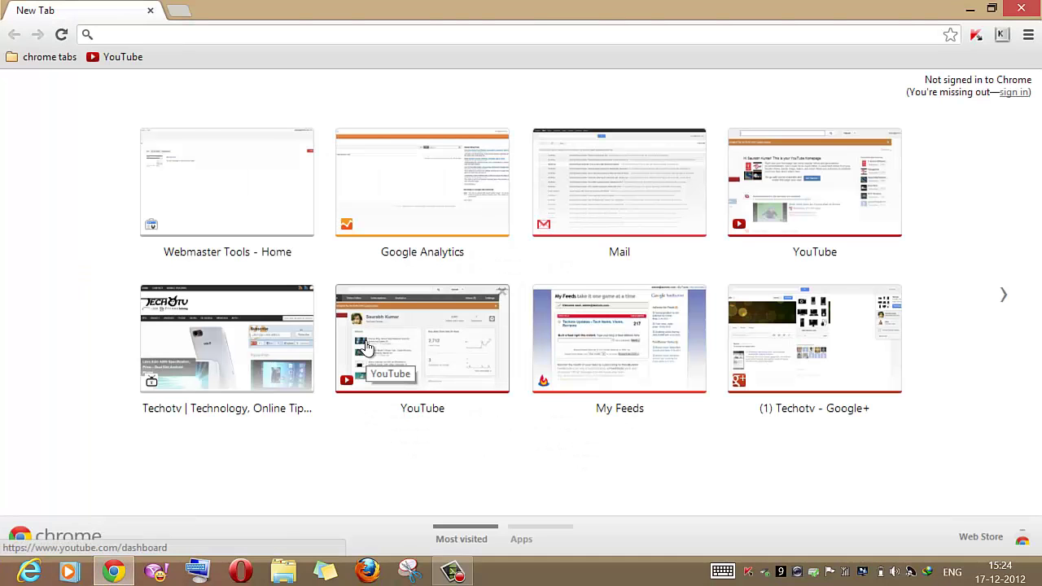
# Relaunch Chrome in Windows 8 mode and choose Google Chrome for opening web links.
pyautogui.click(1030, 36)
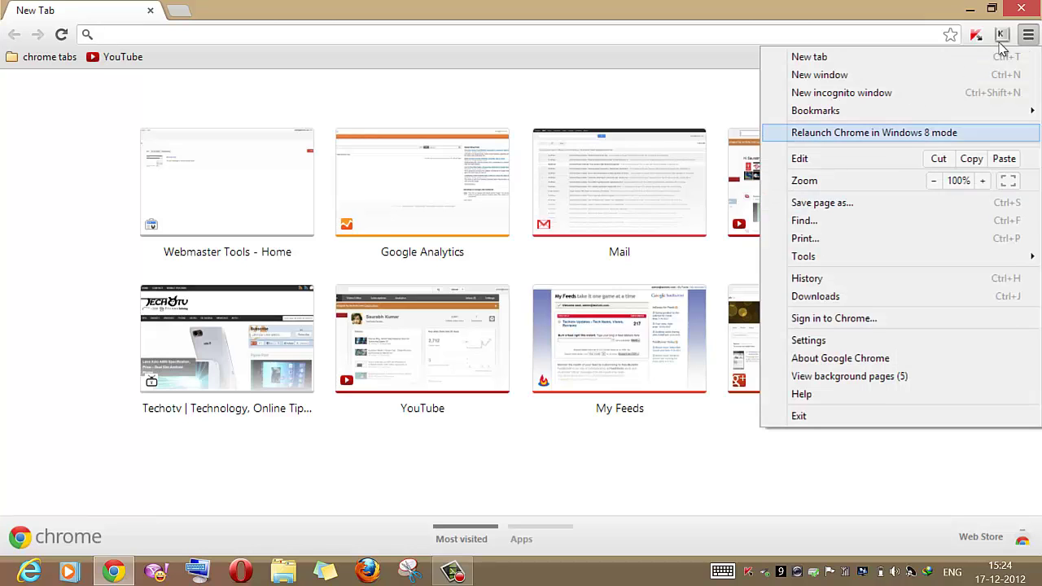
pyautogui.click(1029, 36)
pyautogui.click(1030, 36)
pyautogui.click(907, 133)
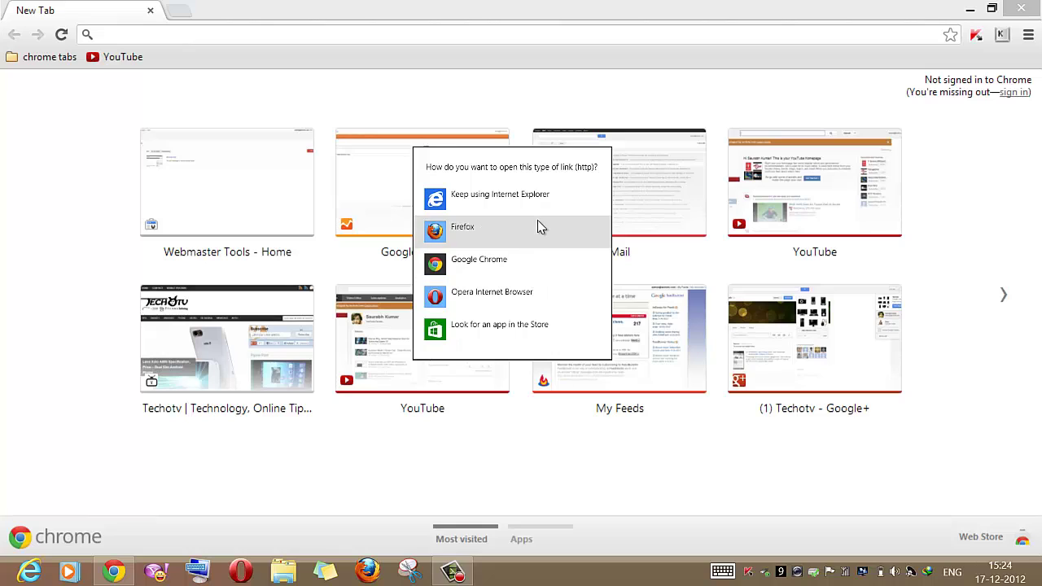
pyautogui.click(500, 275)
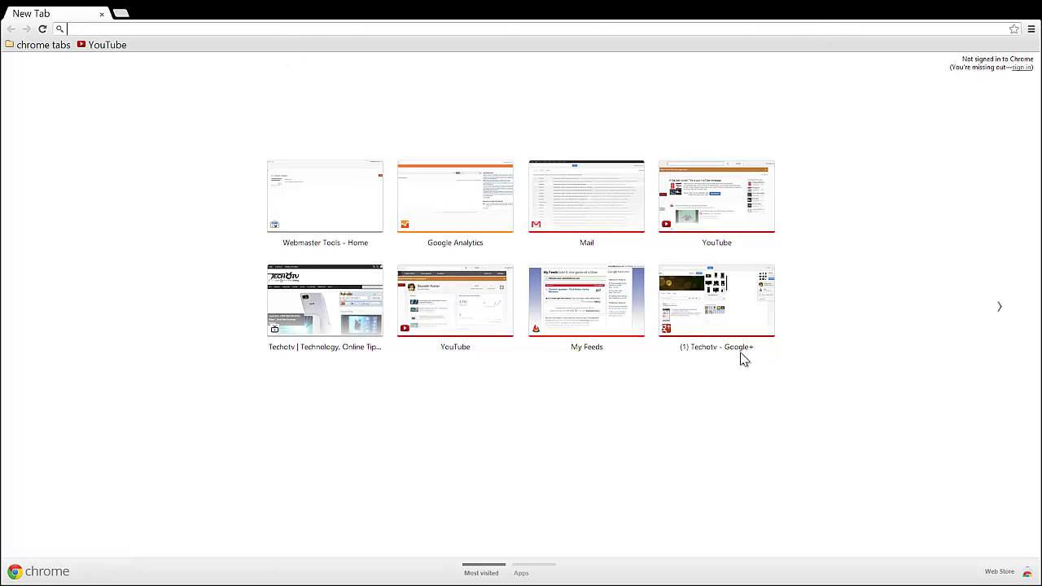
# Close full-screen Chrome, reopen it from its Start tile, and close it again.
pyautogui.moveTo(592, 6); pyautogui.dragTo(550, 574)
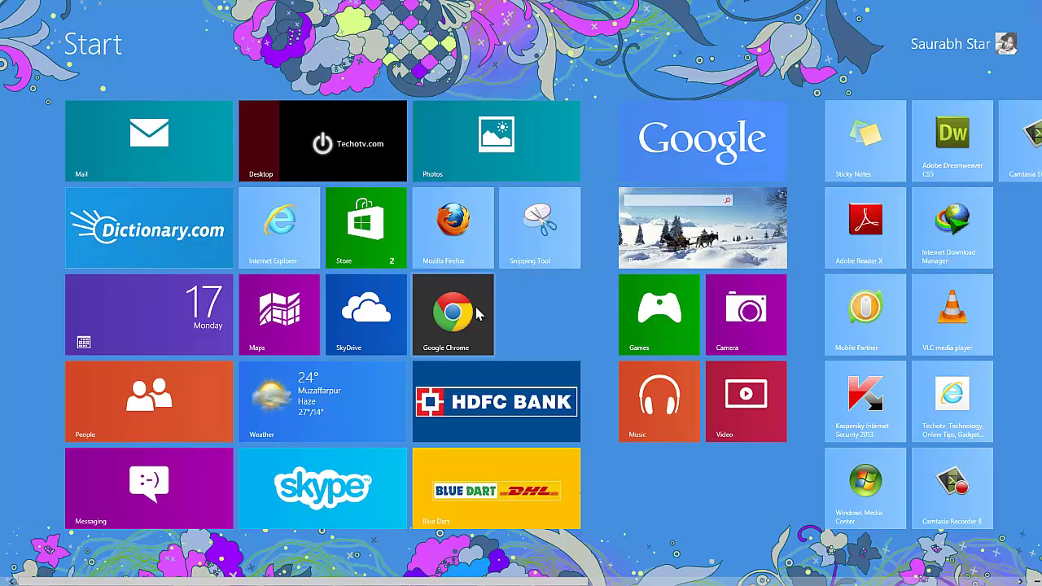
pyautogui.click(453, 313)
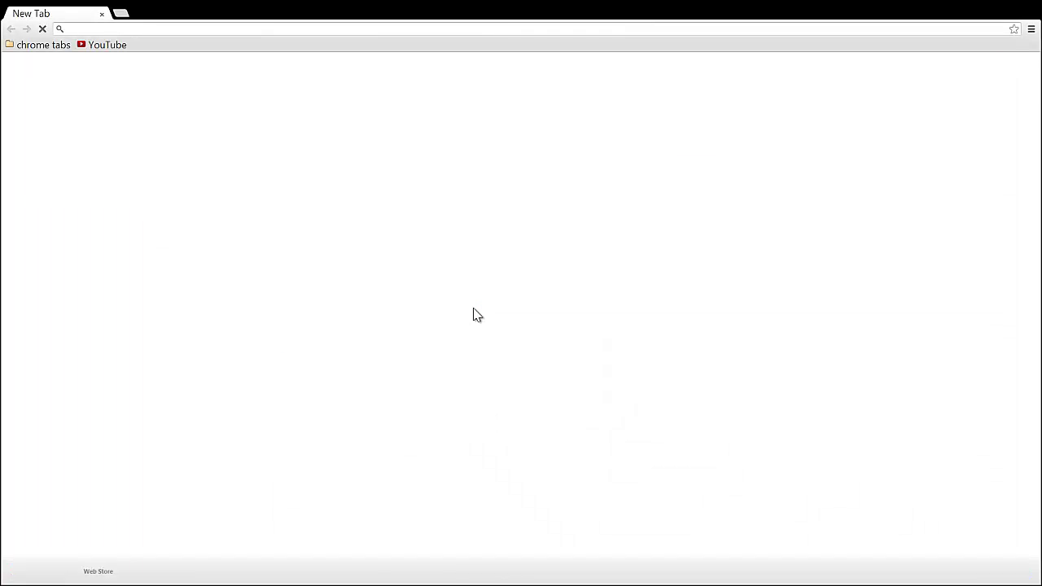
pyautogui.moveTo(565, 5); pyautogui.dragTo(549, 578)
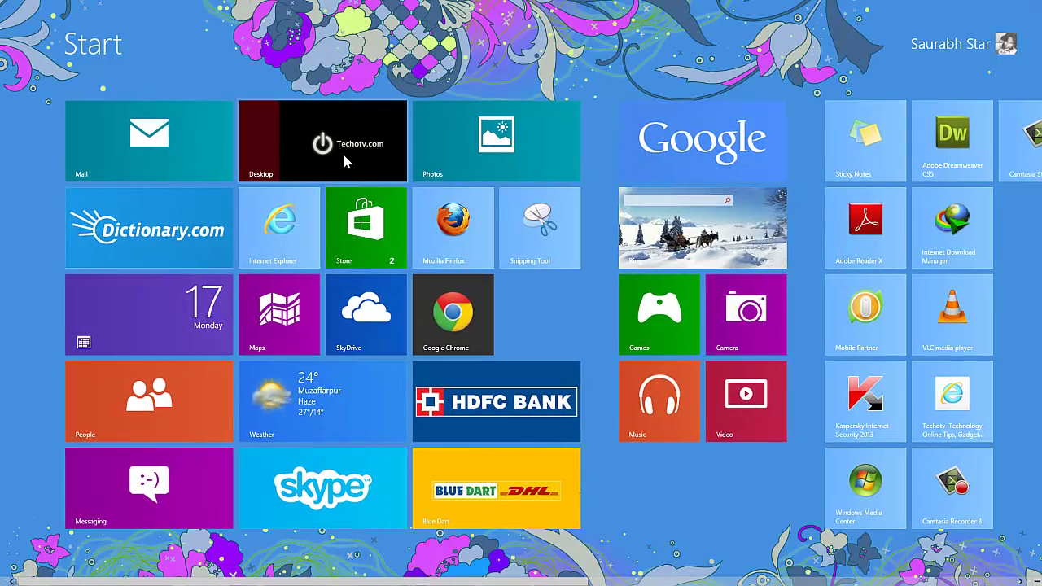
# Launch Chrome from the desktop taskbar, confirm it opens full-screen, and close it.
pyautogui.click(342, 151)
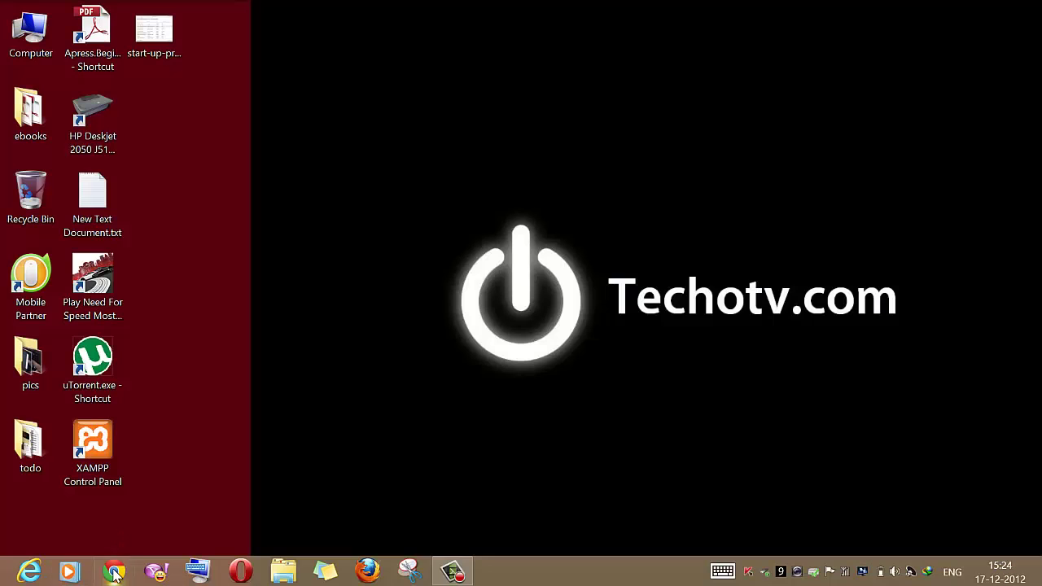
pyautogui.click(116, 573)
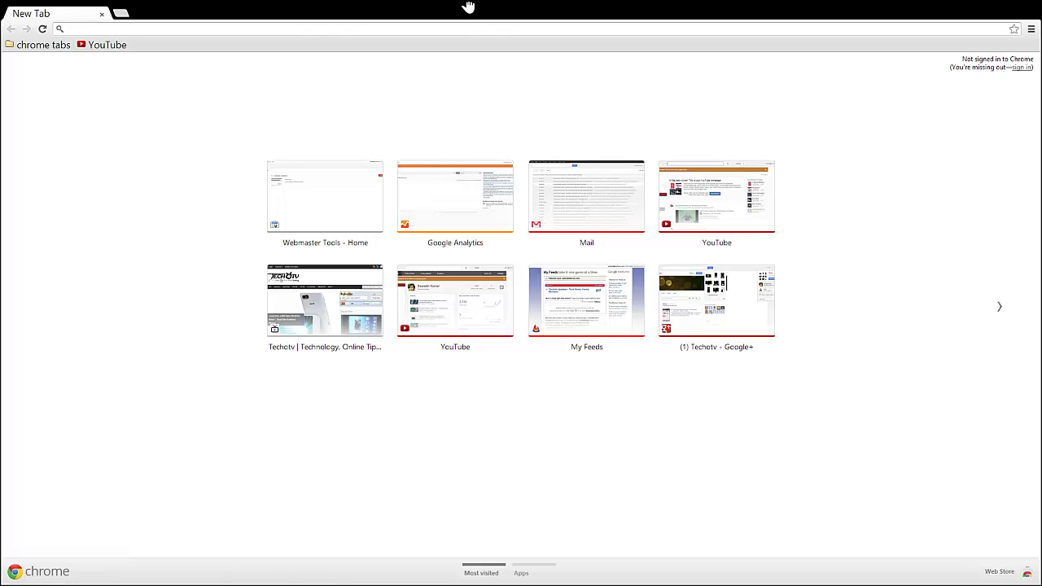
pyautogui.moveTo(468, 5); pyautogui.dragTo(445, 574)
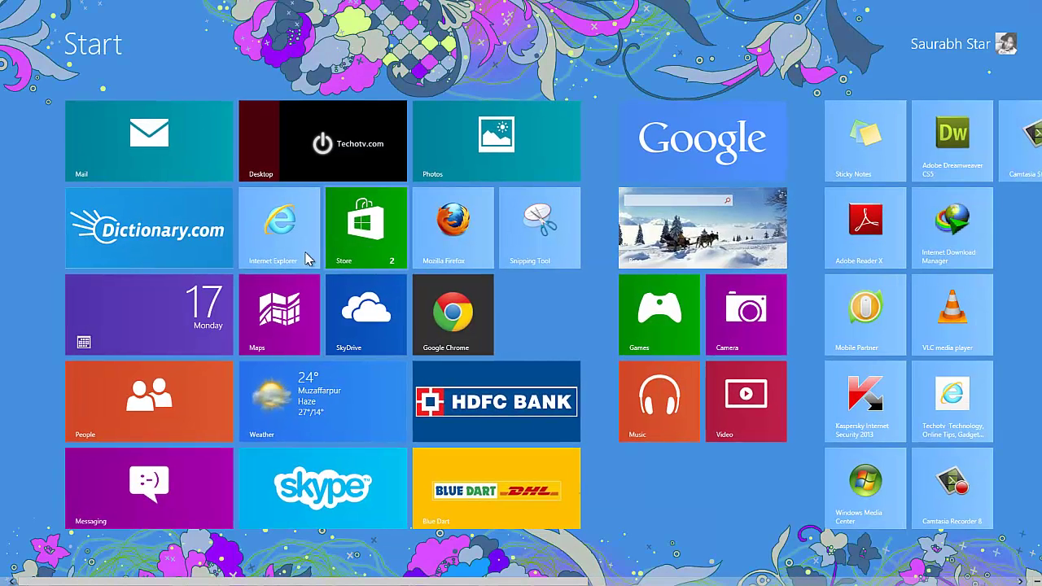
# Open and close Internet Explorer, then return to the Start screen.
pyautogui.click(292, 259)
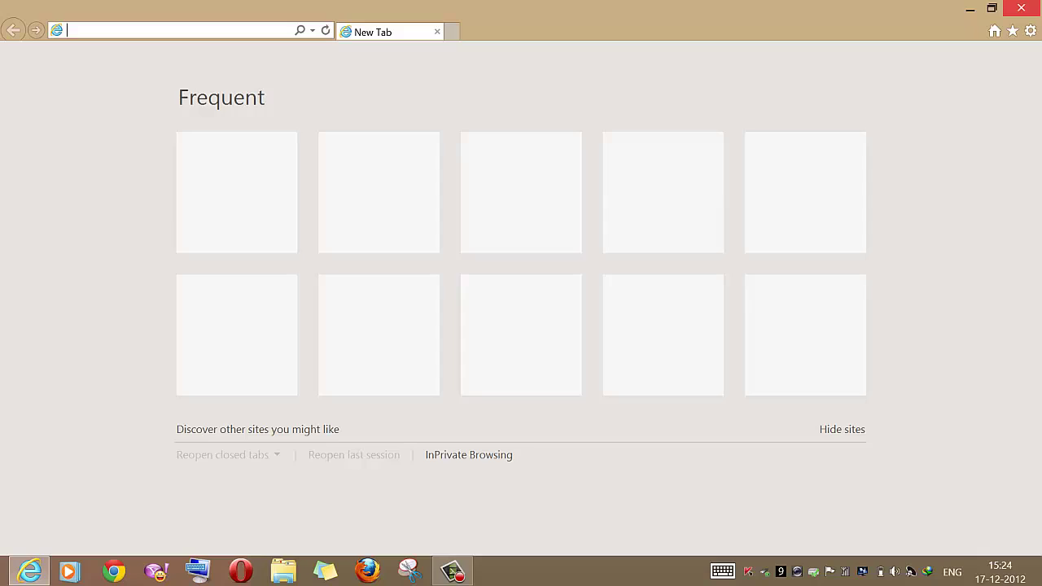
pyautogui.hotkey('alt', 'F4')
pyautogui.click(12, 577)
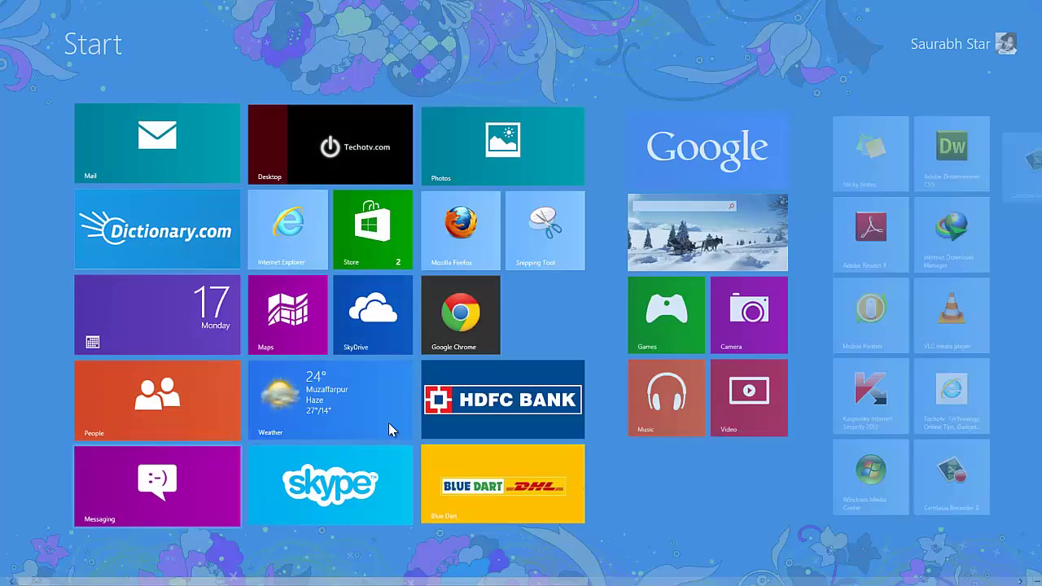
pyautogui.click(454, 308)
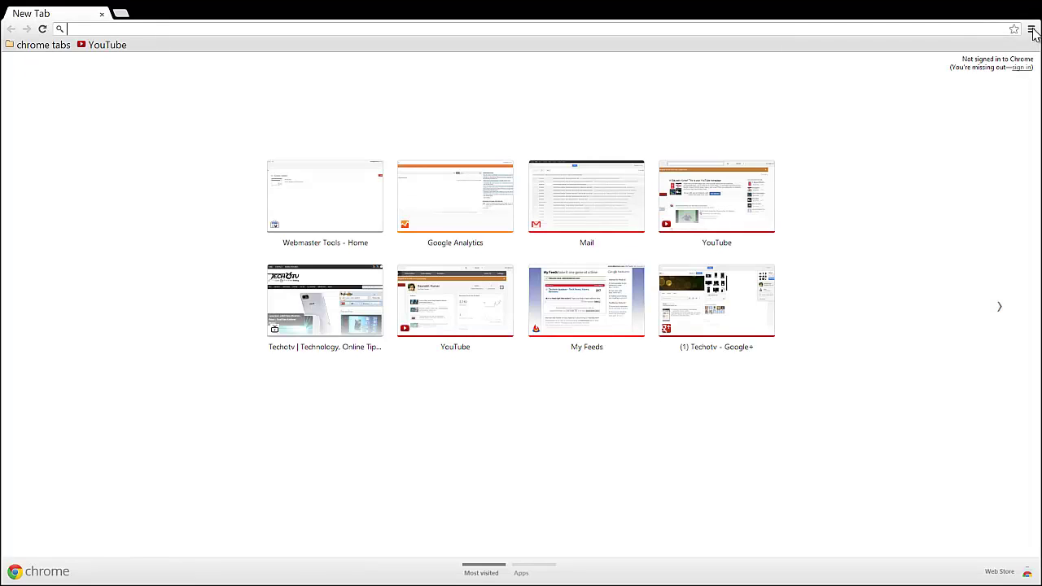
pyautogui.click(1031, 30)
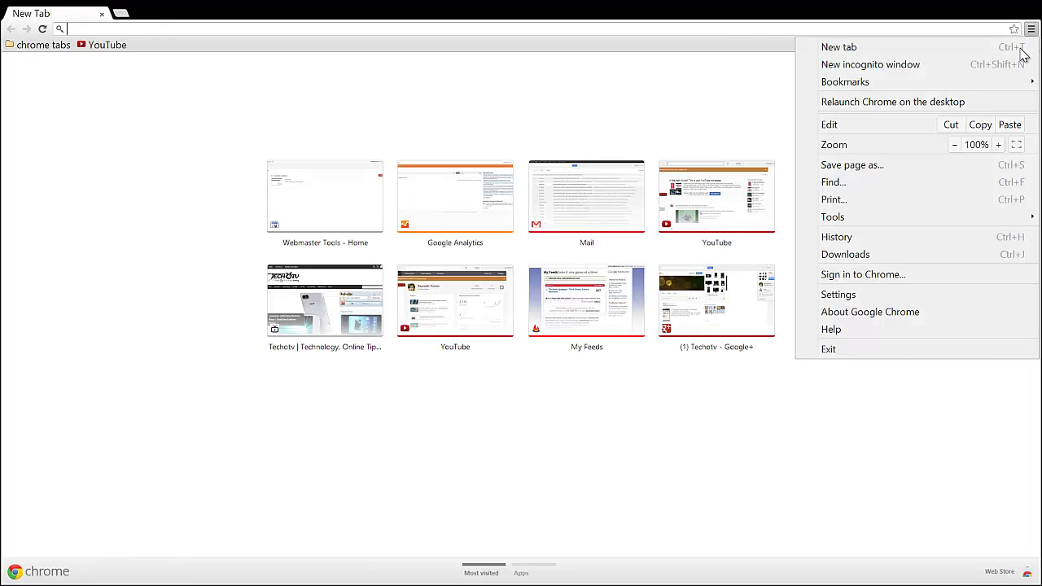
pyautogui.click(900, 112)
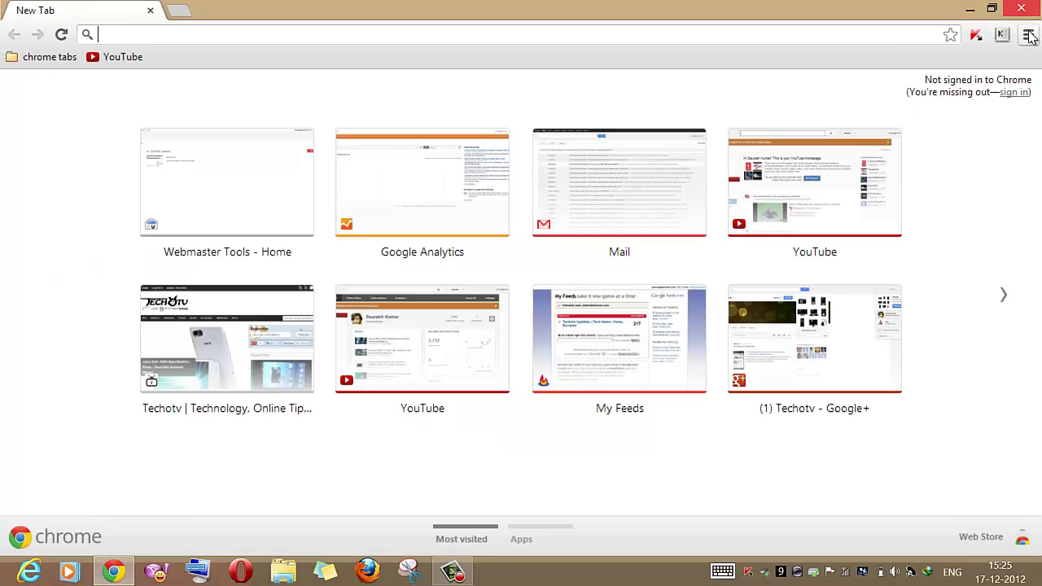
pyautogui.click(1029, 35)
pyautogui.click(873, 134)
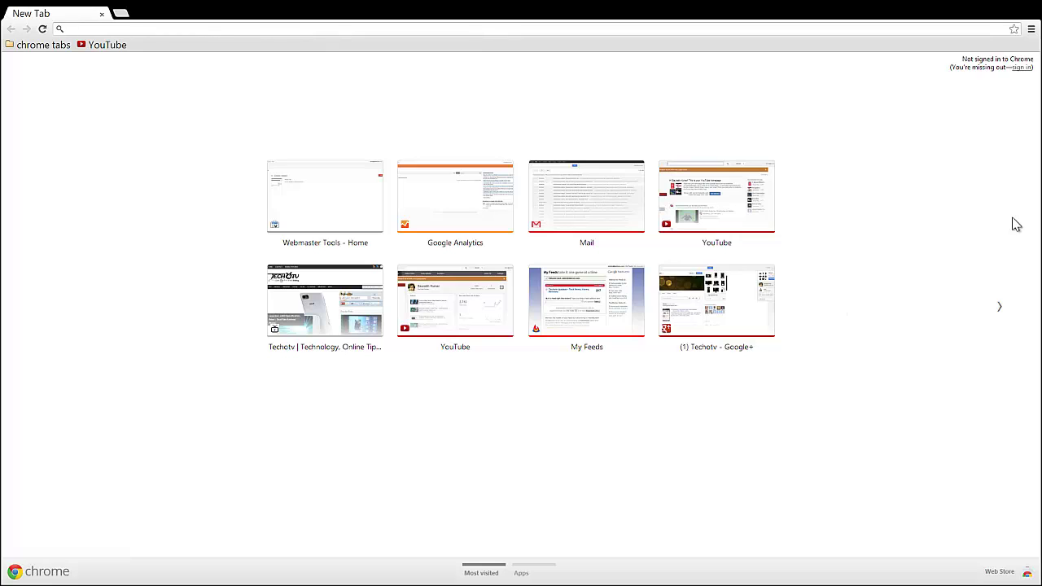
pyautogui.moveTo(749, 4); pyautogui.dragTo(633, 580)
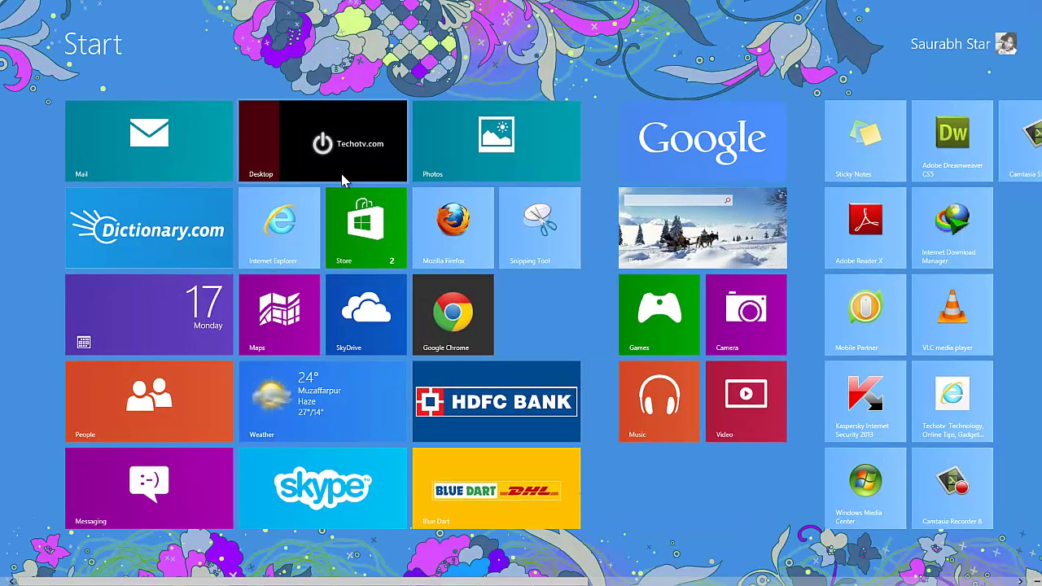
# Switch from the Start screen to the Techotv desktop and refresh it.
pyautogui.click(342, 180)
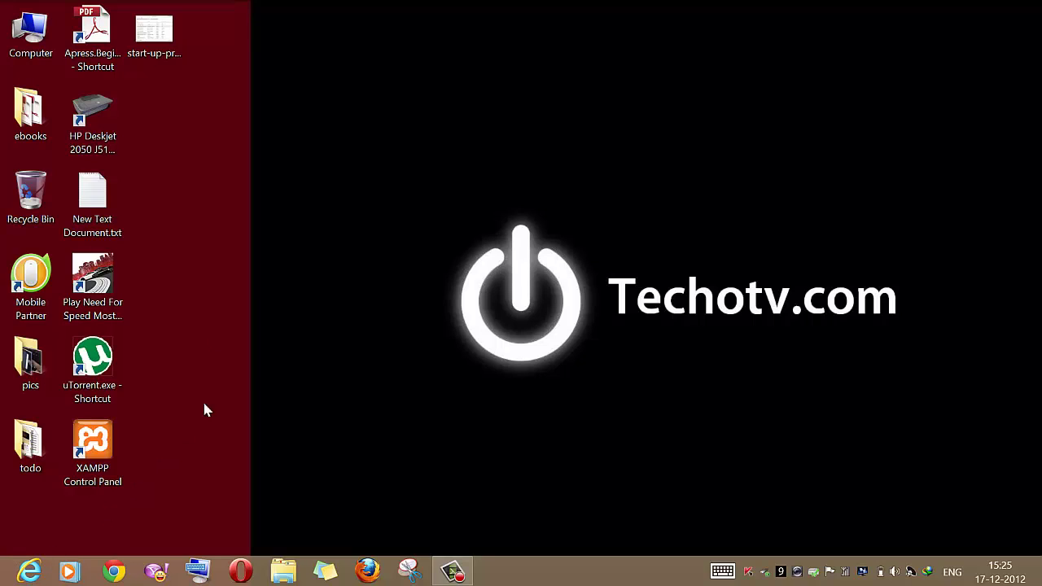
pyautogui.rightClick(400, 218)
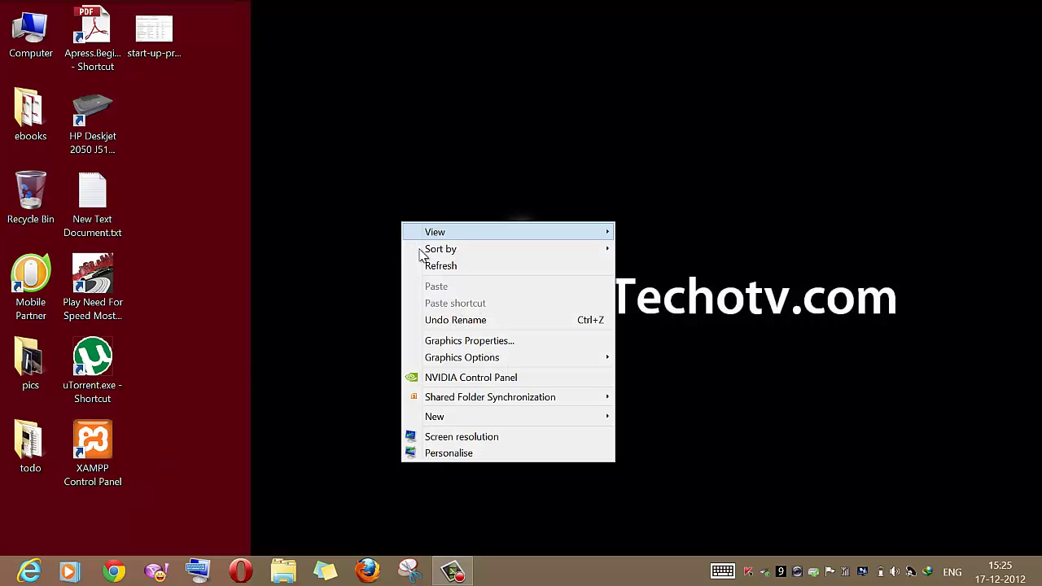
pyautogui.click(422, 265)
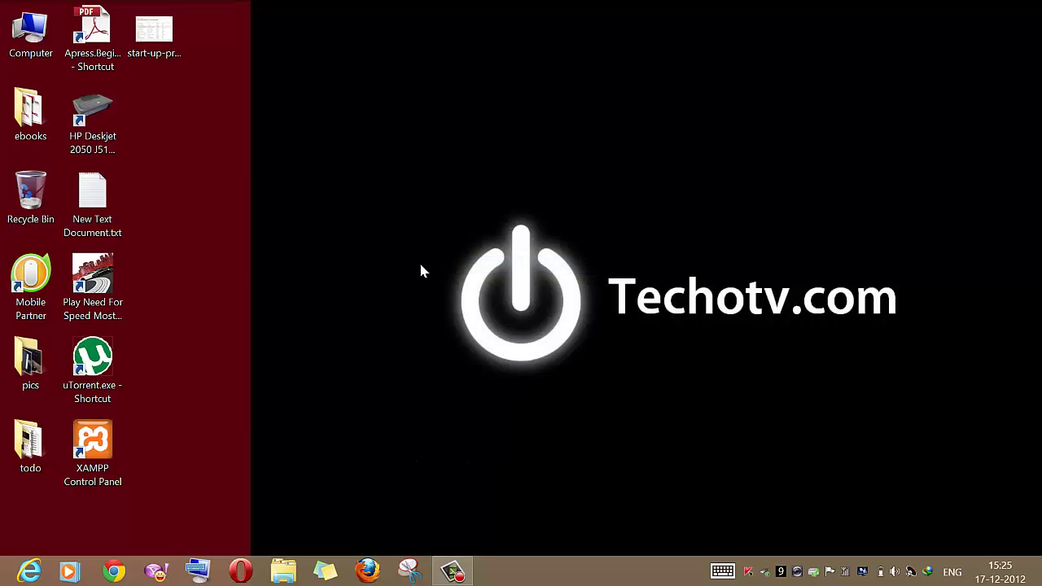